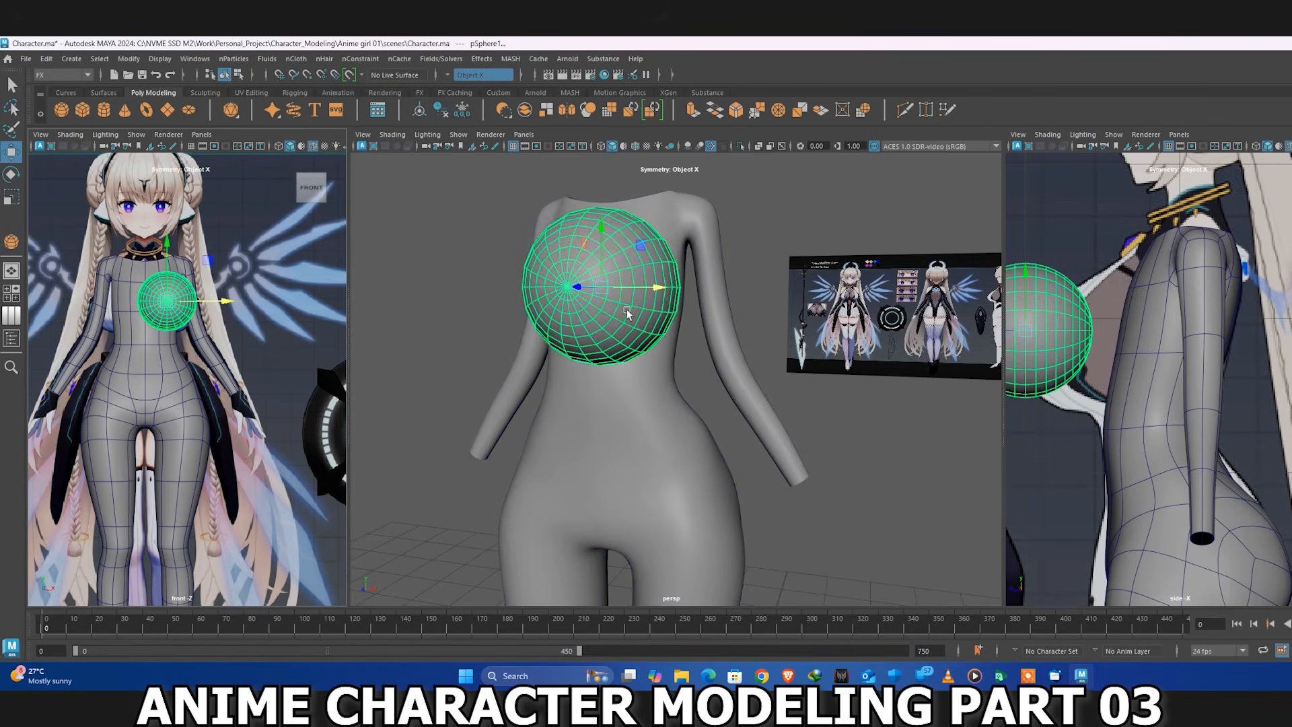
Position the sphere in front of the upper torso and lower its axis and height subdivisions to a coarse six-sided shape
middle_click_drag(1018, 331, 1085, 334, "alt")
left_click_drag(1054, 336, 1114, 374)
left_click_drag(1155, 284, 1156, 303)
left_click_drag(651, 295, 633, 311, "alt")
key("t")
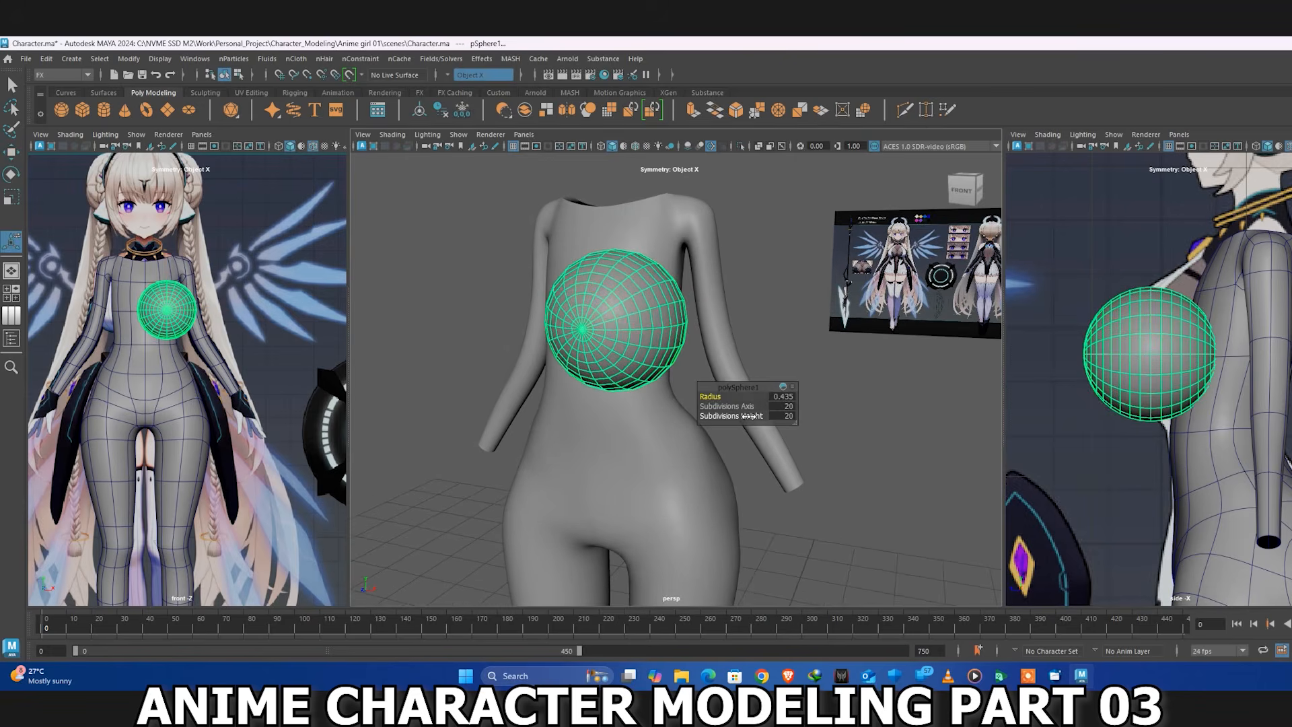
left_click_drag(749, 416, 645, 408)
left_click_drag(611, 356, 609, 360, "alt")
Delete the faces on the back half of the sphere, leaving an open dome facing forward
key("w")
right_click_drag(640, 276, 638, 315)
left_click_drag(638, 312, 580, 318, "alt")
left_click(567, 280)
double_click(597, 328, "shift")
key("Delete")
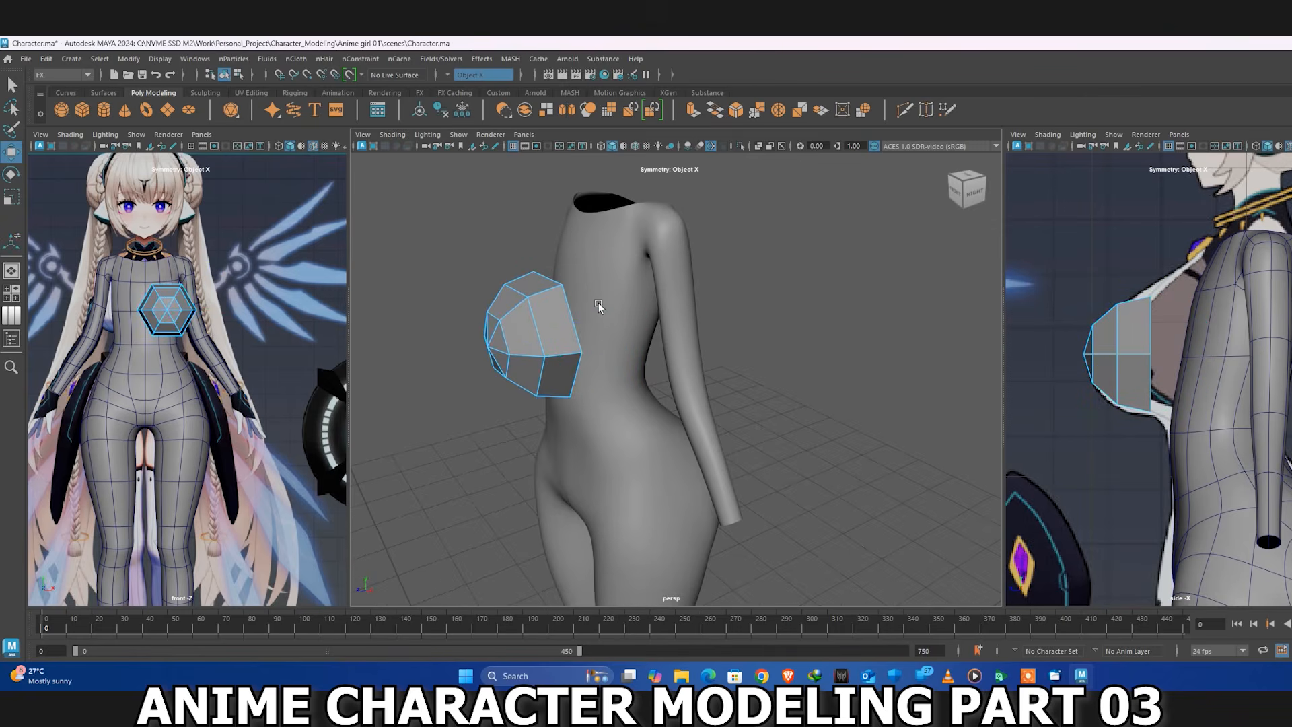
Remove the edges radiating from the dome's front pole and preview the dome smoothed
right_click_drag(505, 277, 502, 248)
scroll(545, 349, "up", 5)
left_click_drag(545, 350, 566, 340, "alt")
left_click(532, 324)
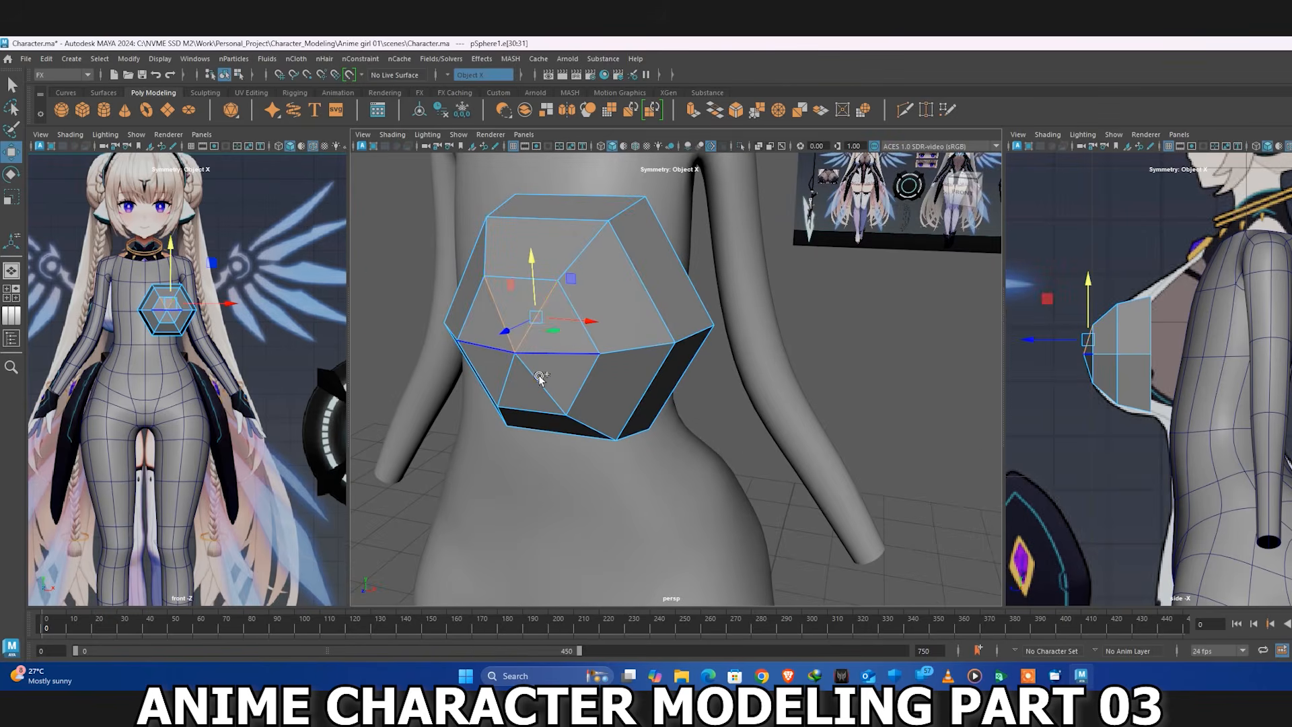
left_click(540, 379, "shift")
key("Delete")
key("3")
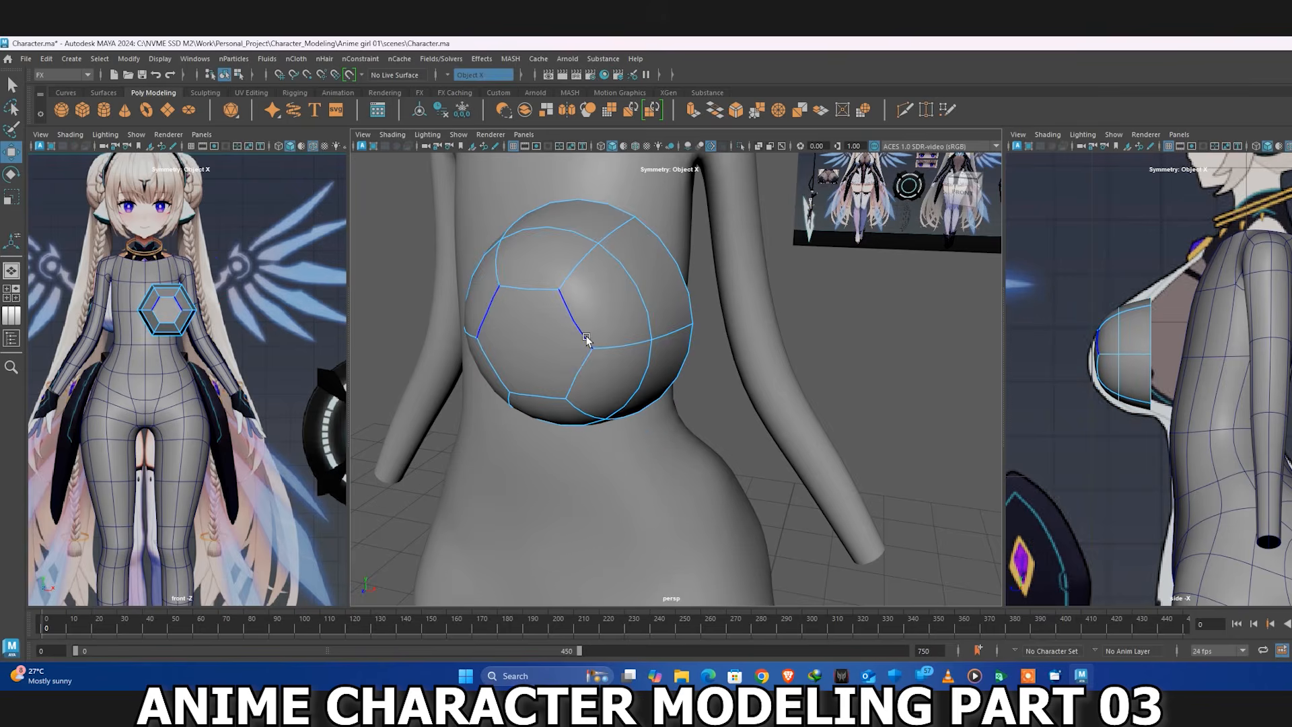
Pull the dome's top edge up and back toward the collar, following the front and side references
right_click_drag(248, 270, 306, 188)
key("space")
left_click_drag(620, 323, 620, 383)
left_click(758, 146)
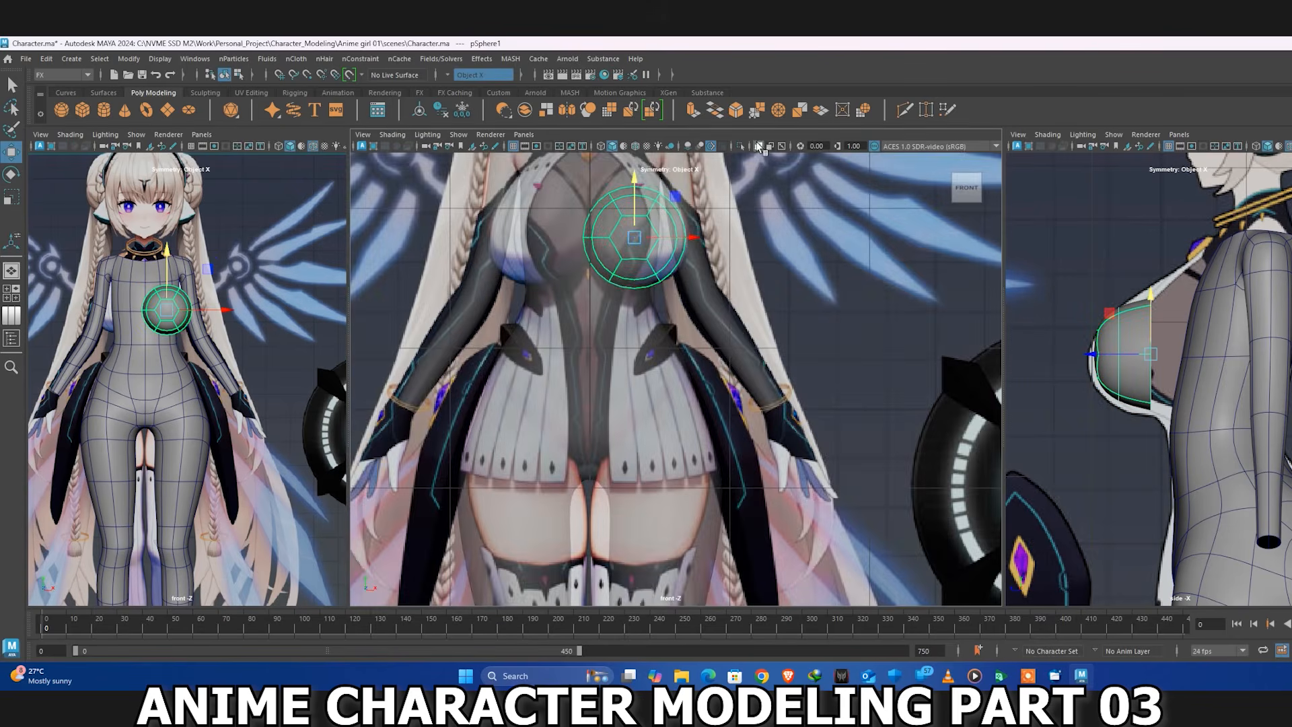
middle_click_drag(692, 272, 664, 326, "alt")
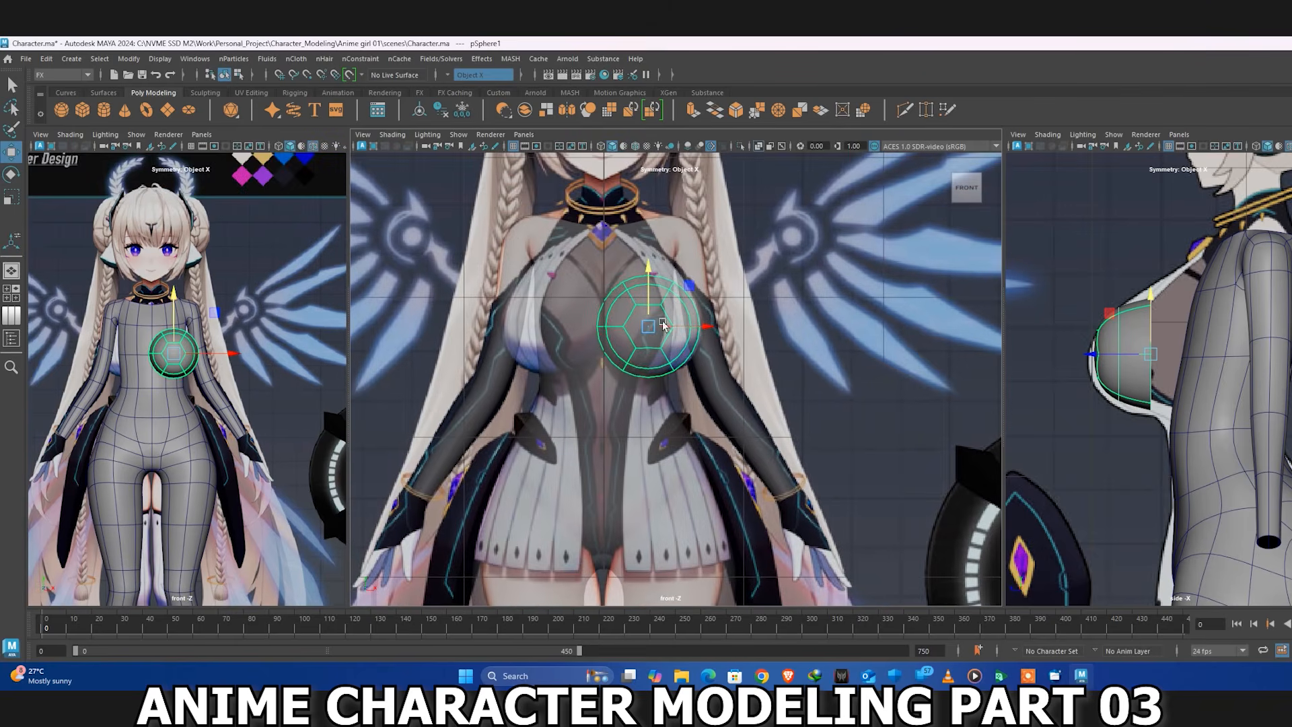
left_click(646, 277)
left_click_drag(649, 214, 673, 228)
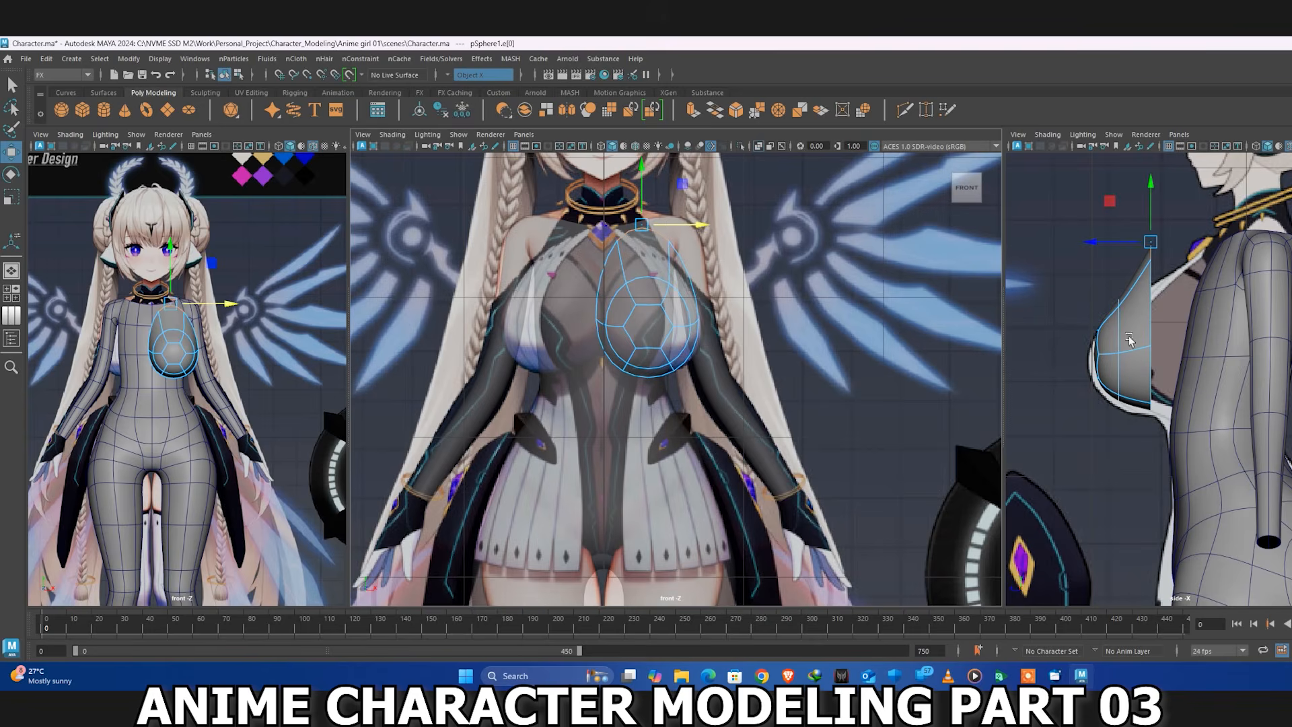
middle_click_drag(1150, 330, 1148, 341, "alt")
left_click_drag(1116, 253, 1185, 255)
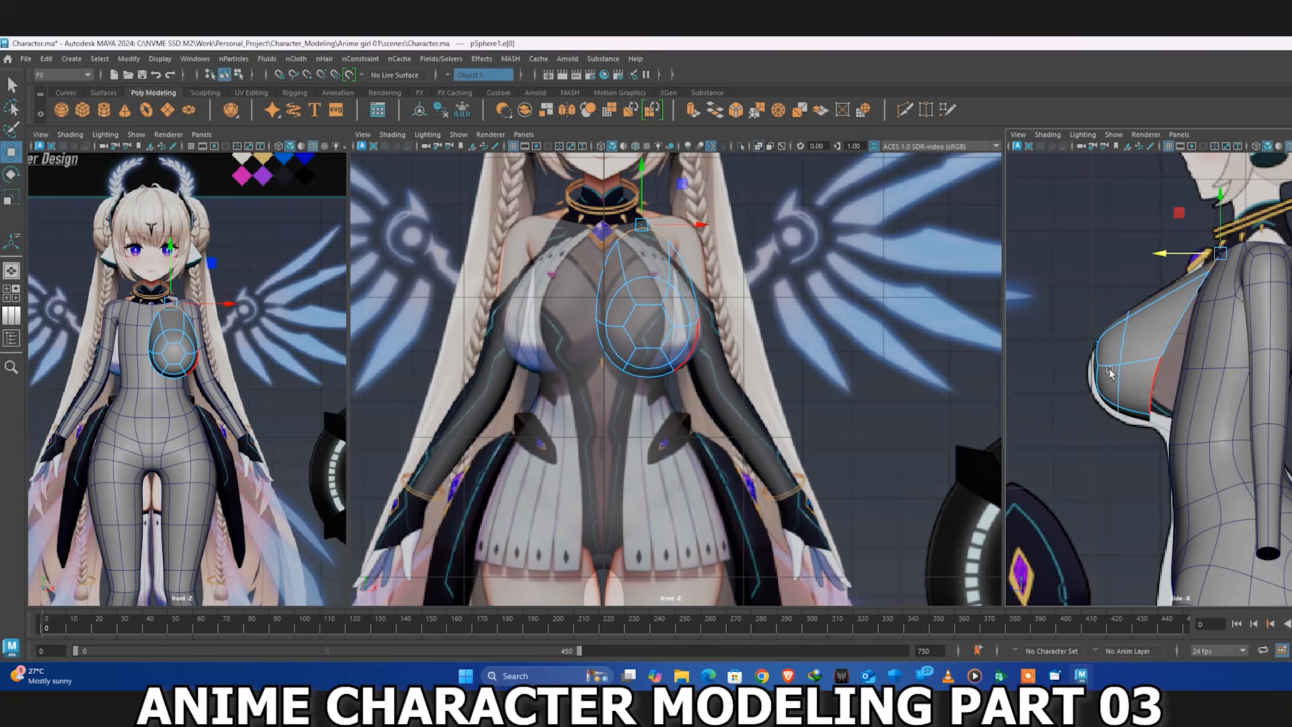
Reposition the chest form's rear rim vertices in the side view to follow the torso and reference outline
scroll(1110, 372, "up", 4)
right_click_drag(1131, 268, 1092, 270)
left_click_drag(1154, 461, 1188, 461)
left_click_drag(1200, 409, 1201, 426)
left_click_drag(1165, 355, 1224, 332)
left_click(1177, 473)
left_click_drag(1157, 484, 1163, 487)
Move the chest form's front, lower and upper vertices in the side view to match the reference silhouette
left_click_drag(1047, 289, 1090, 444)
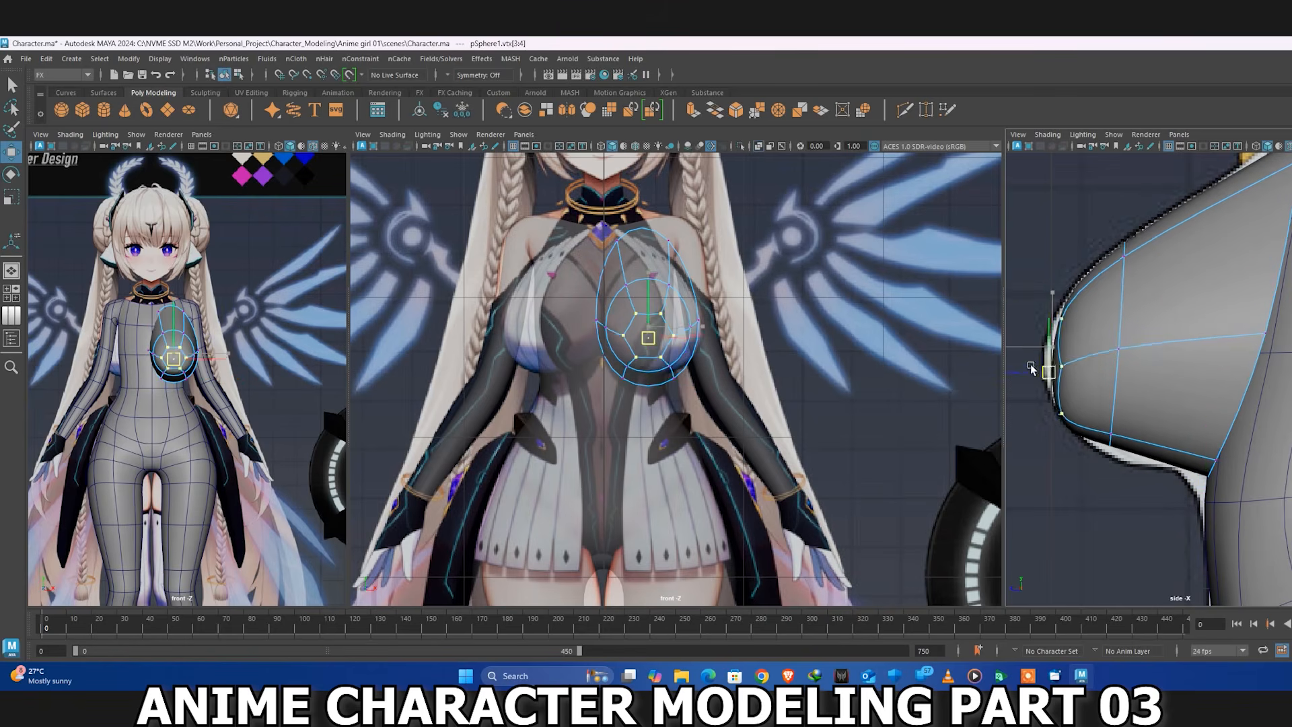
middle_click_drag(1122, 378, 1109, 394)
left_click_drag(1137, 380, 1094, 325)
mouse_move(1128, 409)
left_mouse_down()
mouse_move(1088, 462)
mouse_move(1109, 427)
left_mouse_up()
left_click_drag(1068, 482, 1137, 436)
left_click(1119, 259)
mouse_move(1200, 654)
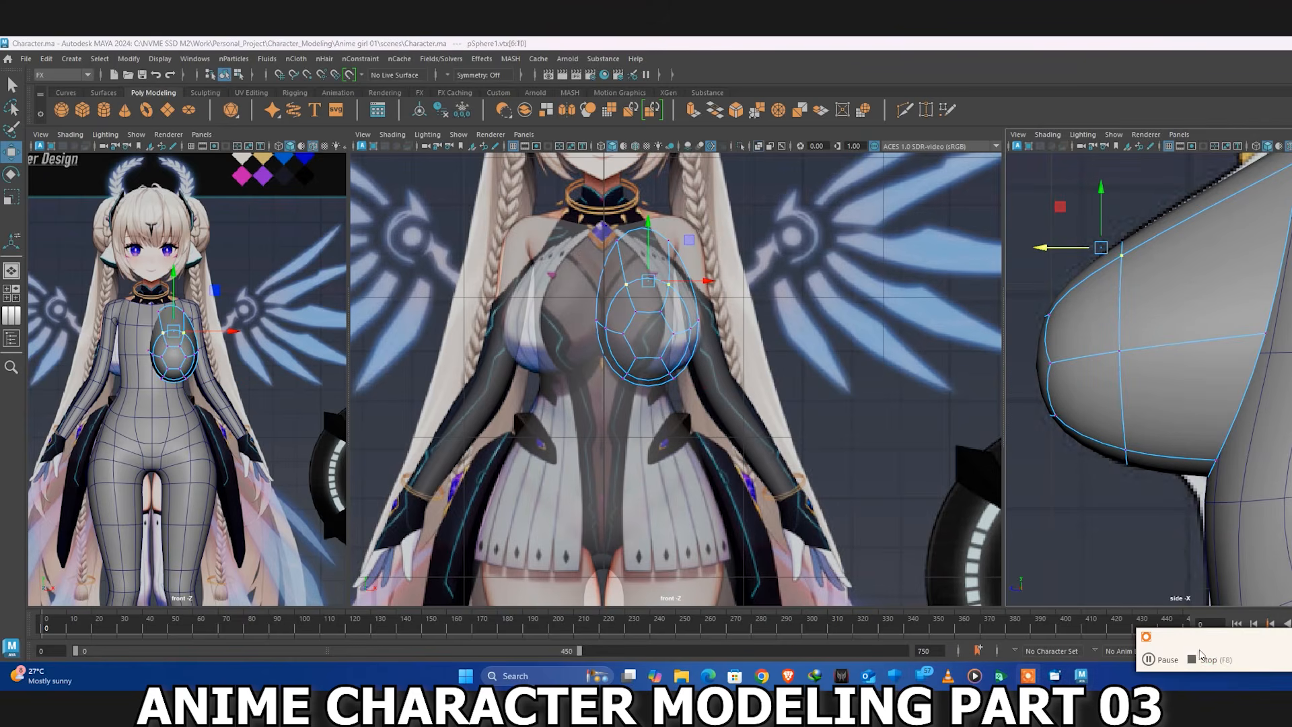
Shift the chest form sideways to fit the front reference and adjust its inner-edge vertices near the body's center line
scroll(623, 359, "up", 2)
left_click(587, 314)
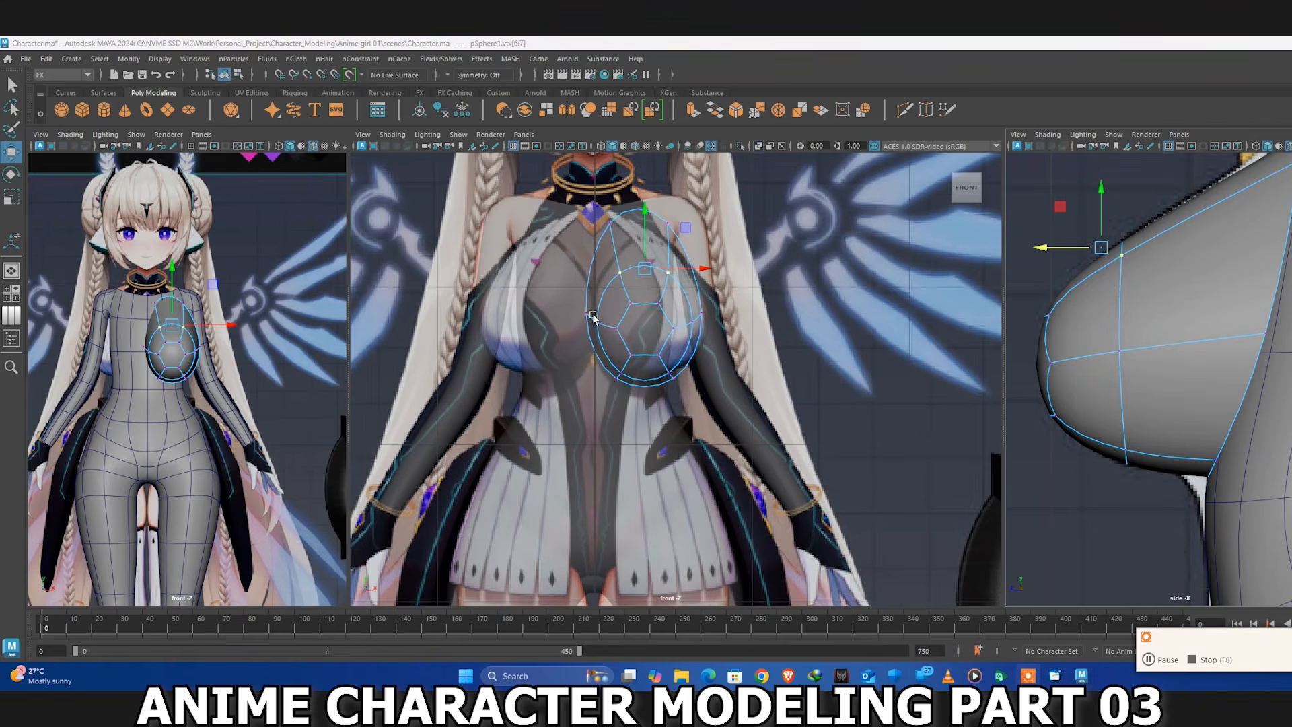
key("F8")
left_click_drag(669, 321, 672, 322)
key("F9")
left_click_drag(571, 308, 624, 321)
left_click(599, 329, "shift")
Move the chest form's upper and outer vertices in the front view to match the reference contour
left_click(673, 225)
left_click_drag(710, 206, 700, 205)
left_click(704, 314)
mouse_move(736, 319)
left_mouse_down()
mouse_move(718, 323)
mouse_move(740, 330)
left_mouse_up()
left_click(677, 330)
left_click(692, 322, "shift")
left_click(670, 275)
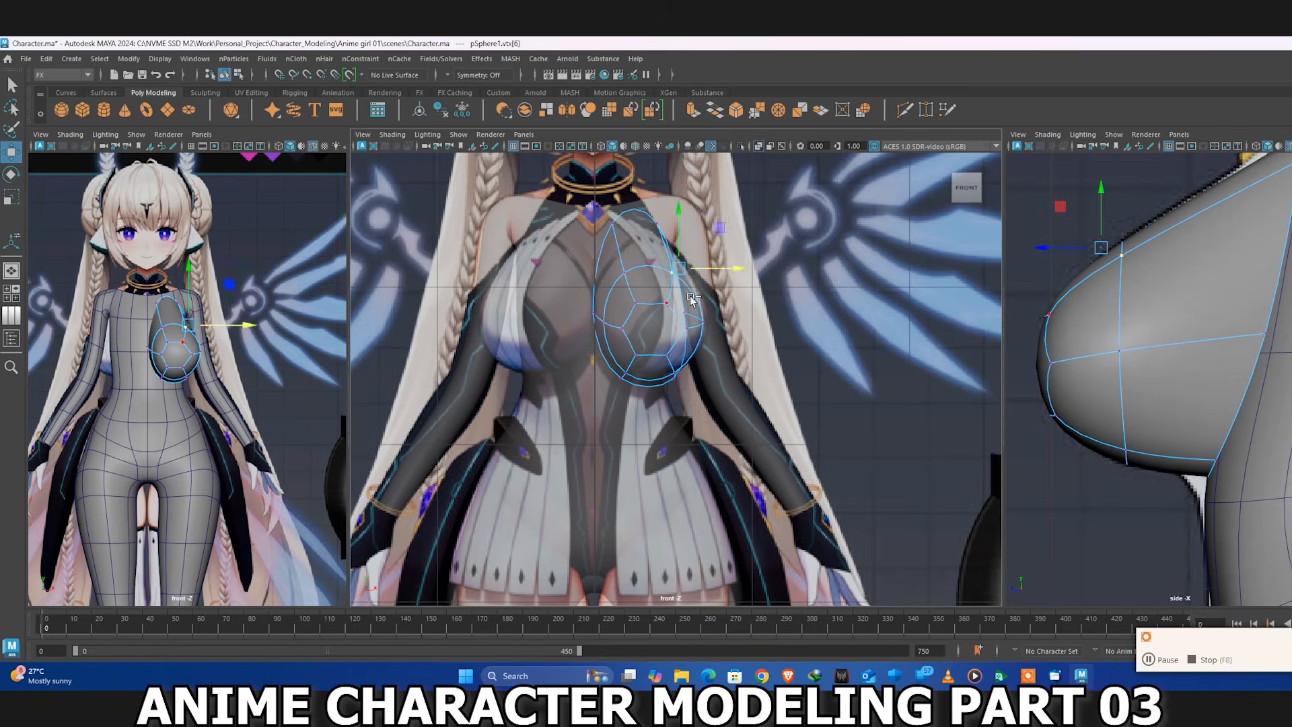
Try to raise the chest form's lower vertices in the front view, and undo the moves
left_click(679, 370)
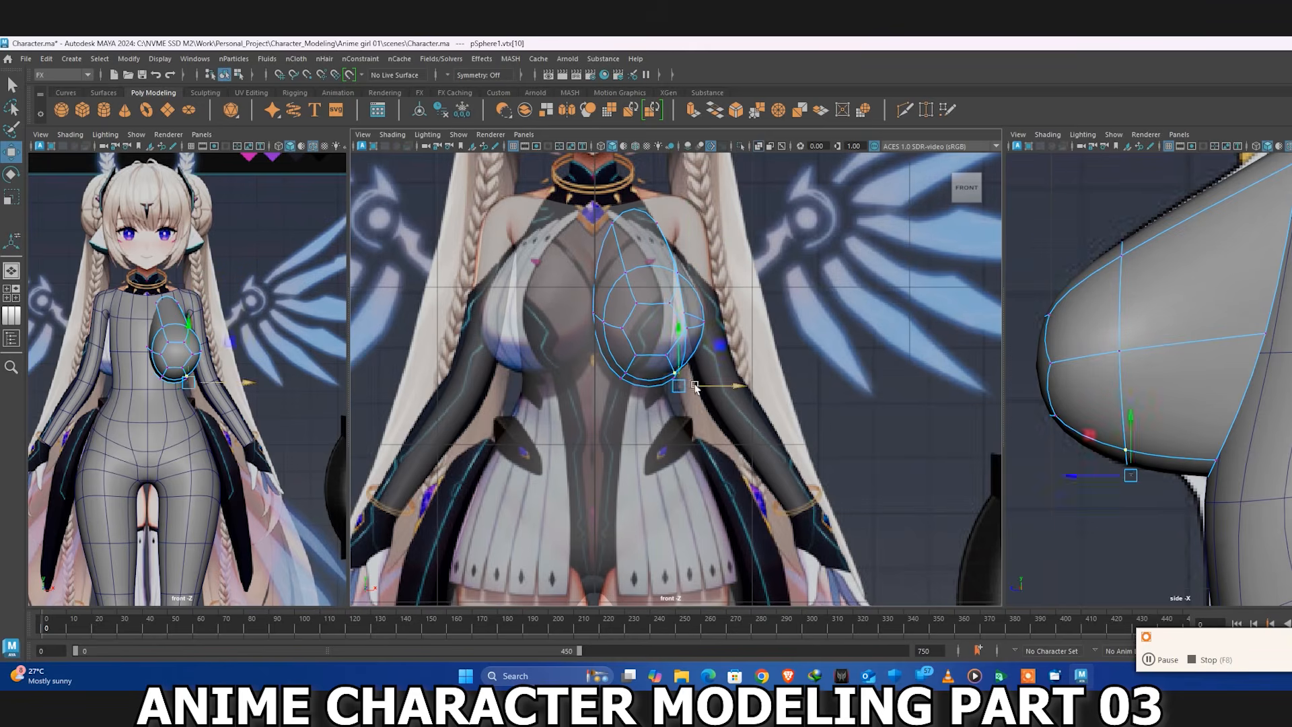
left_click_drag(683, 357, 683, 344)
left_click_drag(614, 366, 643, 386)
left_click_drag(616, 335, 615, 328)
key("ctrl+z")
key("ctrl+z")
key("ctrl+z")
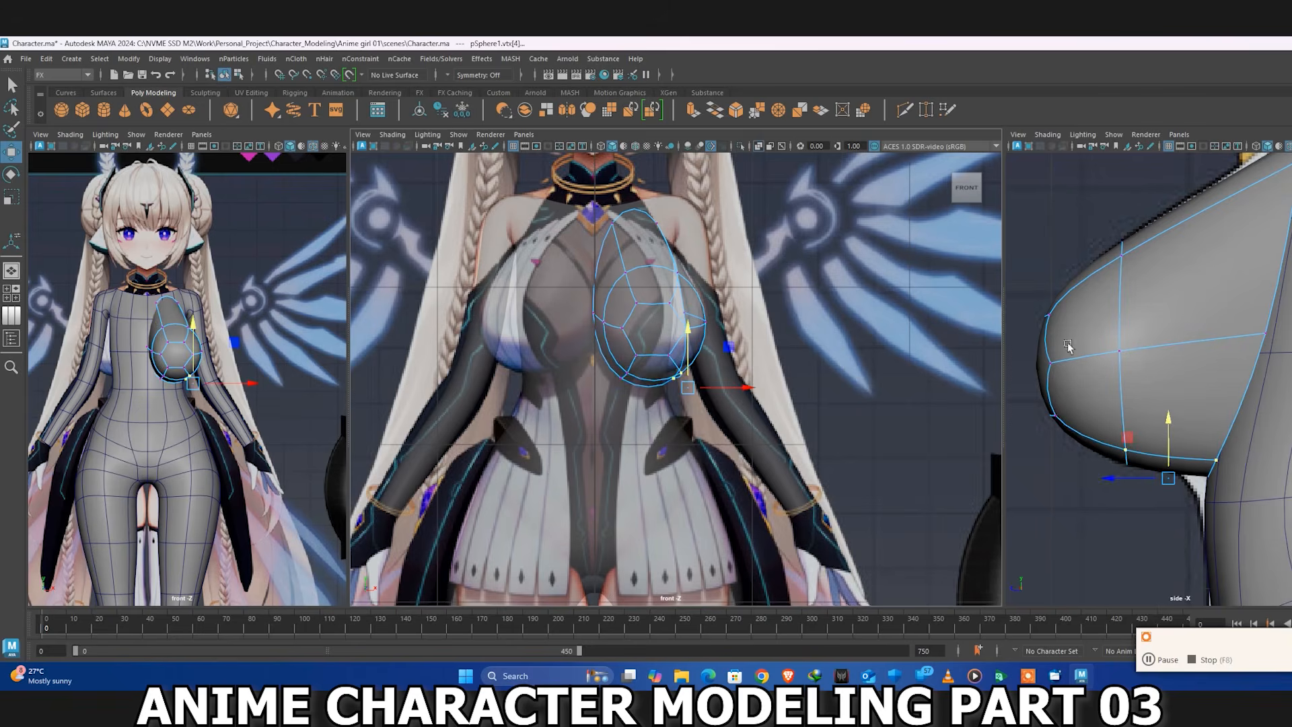
Examine the chest form's fit against the torso in the perspective and side views, with see-through shading off
key("space")
left_click_drag(733, 296, 747, 236)
left_click(761, 146)
scroll(640, 266, "down", 5)
mouse_move(640, 269)
left_mouse_down("alt")
mouse_move(637, 323)
mouse_move(612, 337)
mouse_move(656, 339)
mouse_move(577, 343)
mouse_move(610, 317)
left_mouse_up("alt")
right_click_drag(598, 253, 619, 232)
left_click_drag(619, 235, 728, 296, "alt")
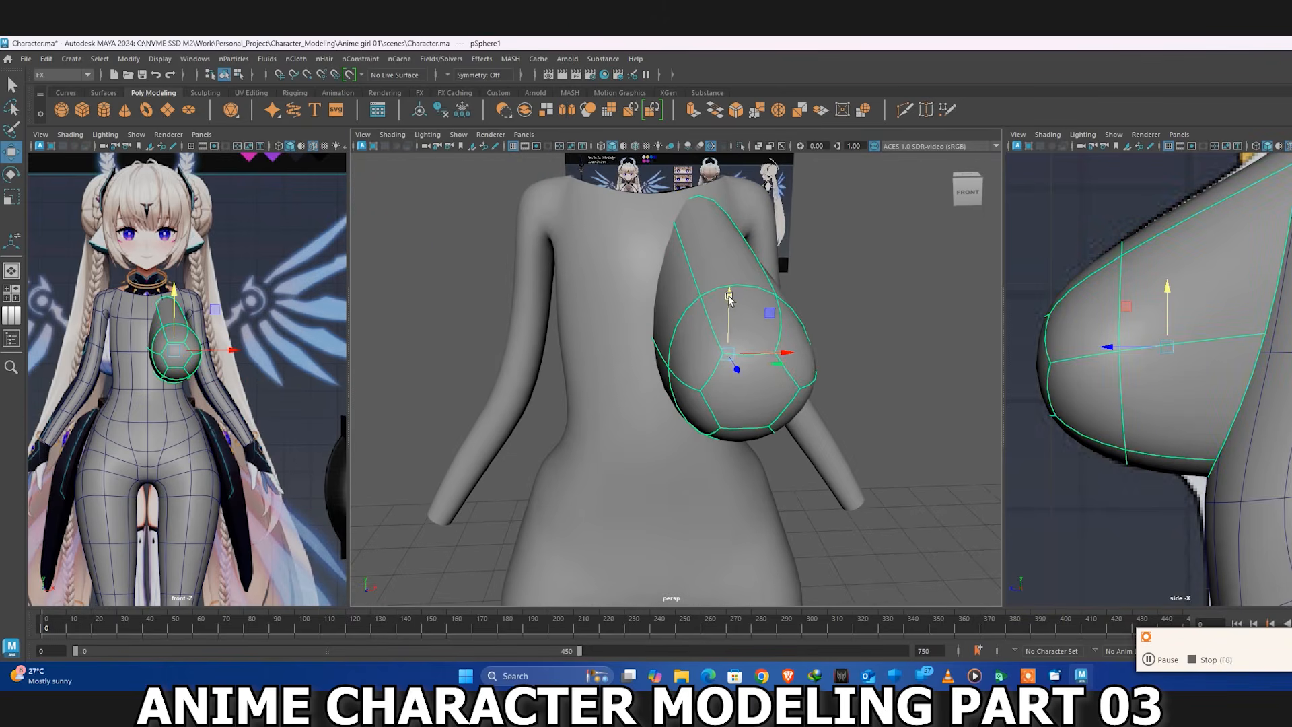
left_click_drag(708, 245, 611, 279, "alt")
scroll(1189, 310, "down", 5)
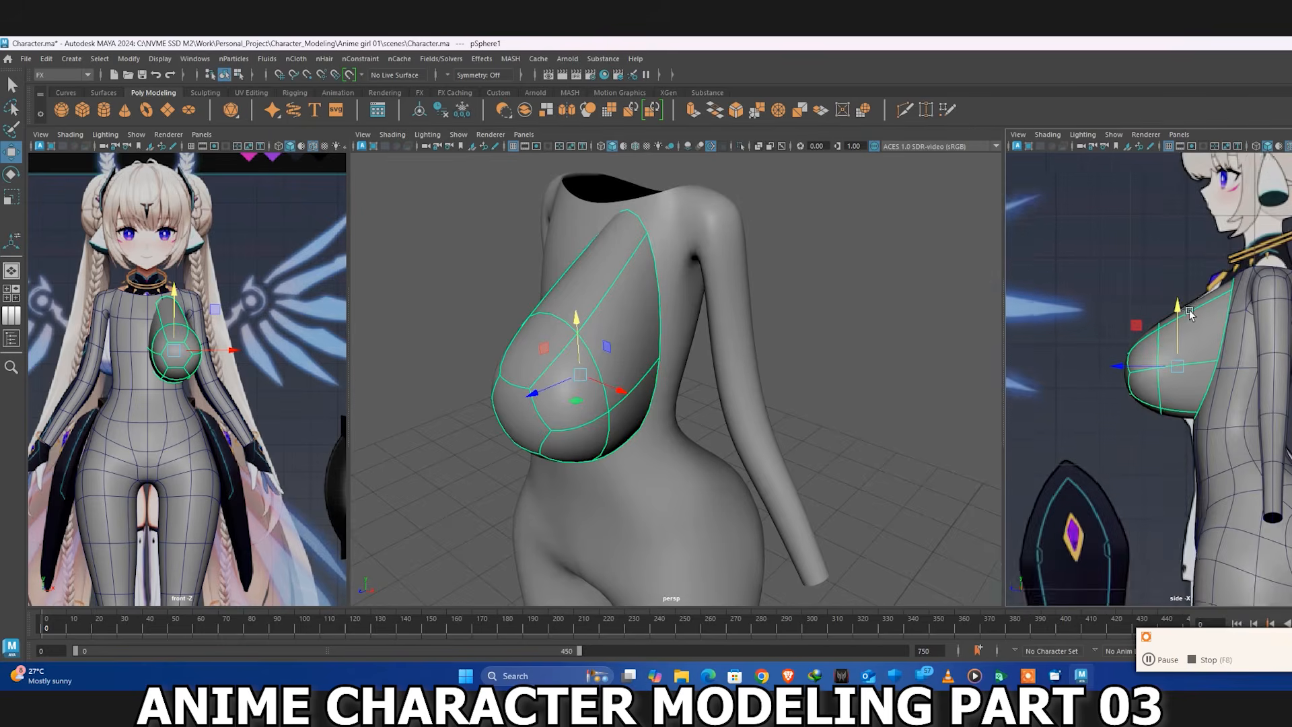
middle_click_drag(1199, 309, 1184, 316, "alt")
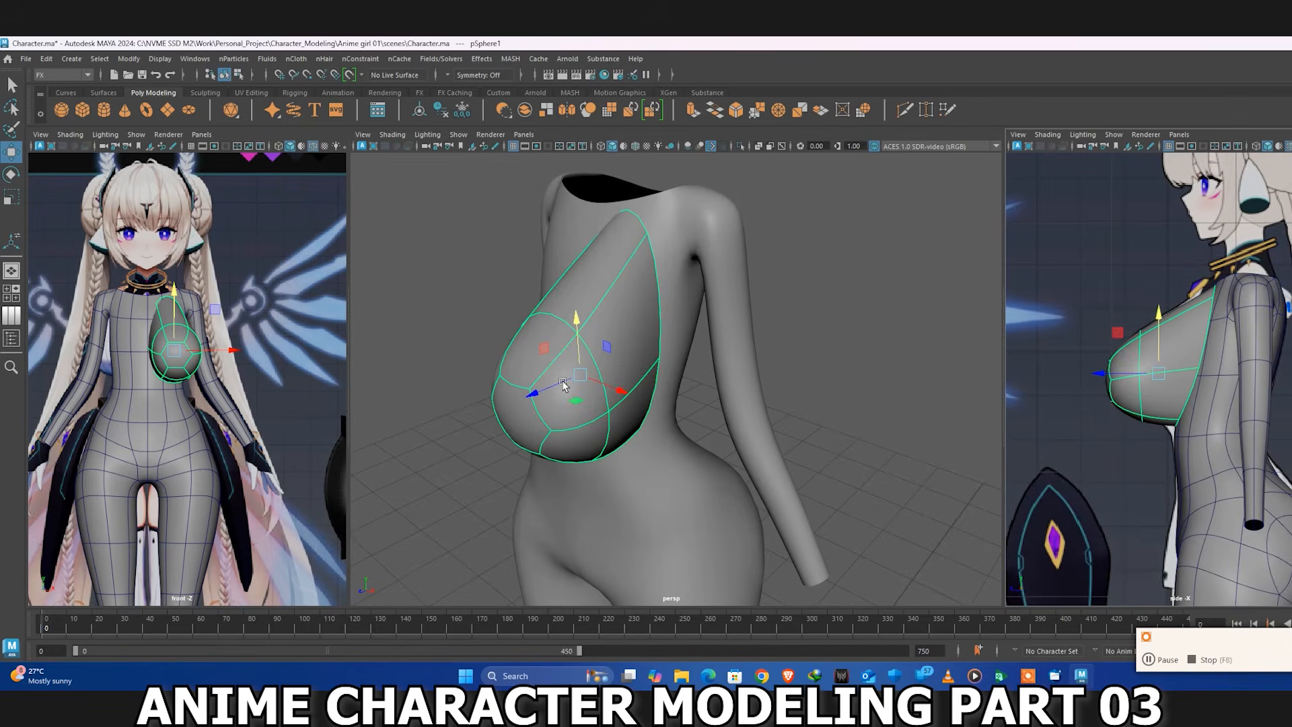
Cut an outline into the unsmoothed torso mesh around the base of the chest form with the Multi-Cut tool
left_click(683, 260)
mouse_move(644, 306)
left_mouse_down("alt")
mouse_move(716, 306)
mouse_move(633, 301)
left_mouse_up("alt")
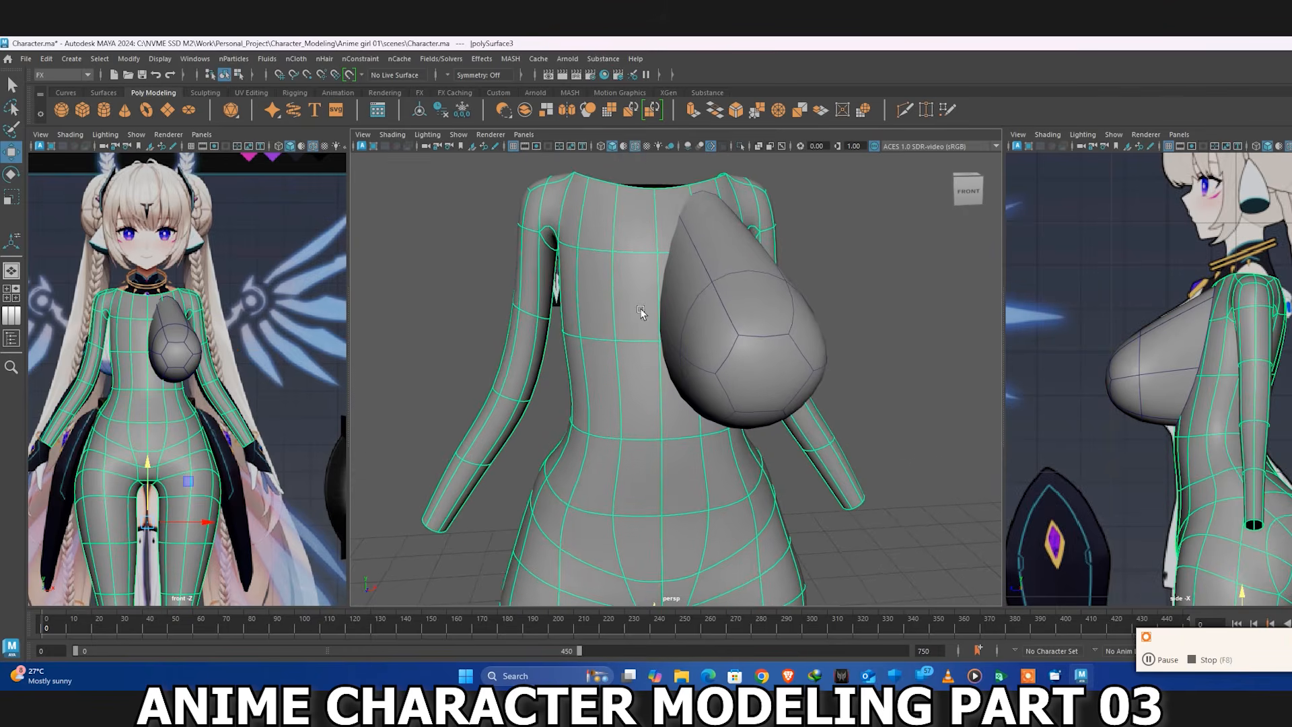
left_click(754, 145)
left_click(753, 145)
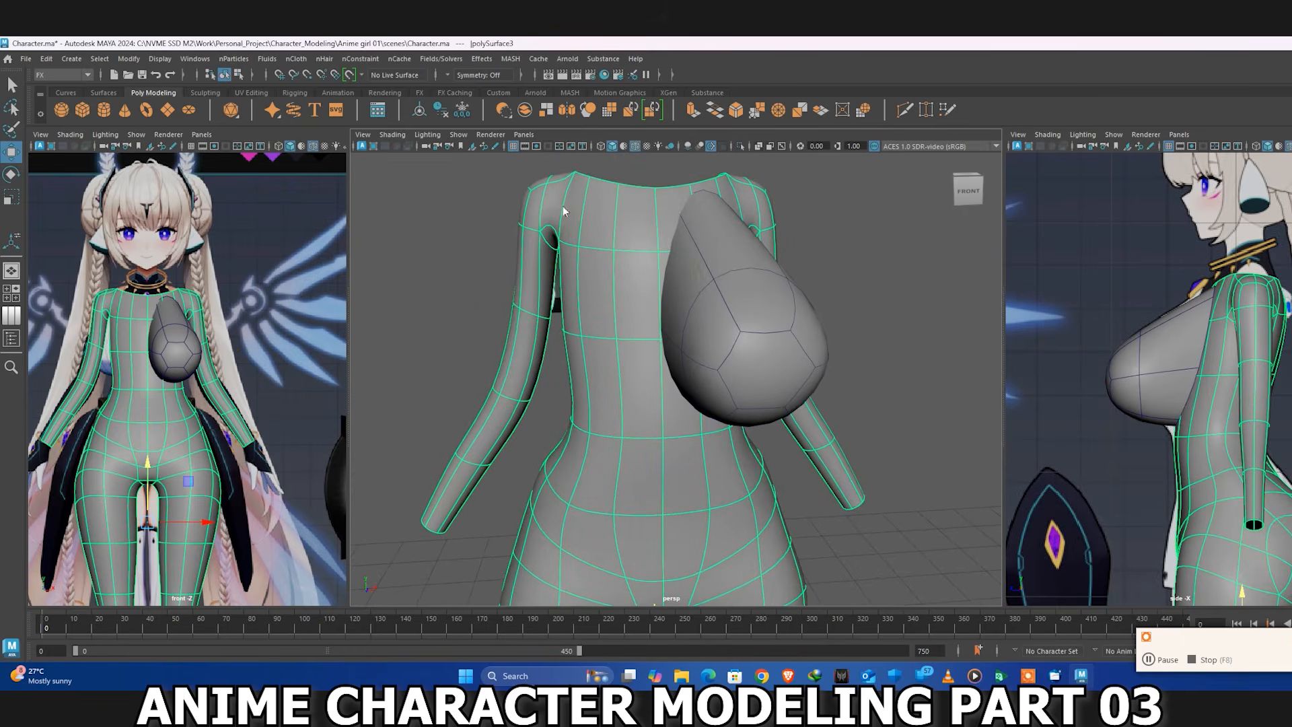
key("q")
left_click_drag(632, 280, 673, 340, "alt")
key("ctrl+shift+x")
key("1")
scroll(664, 273, "up", 5)
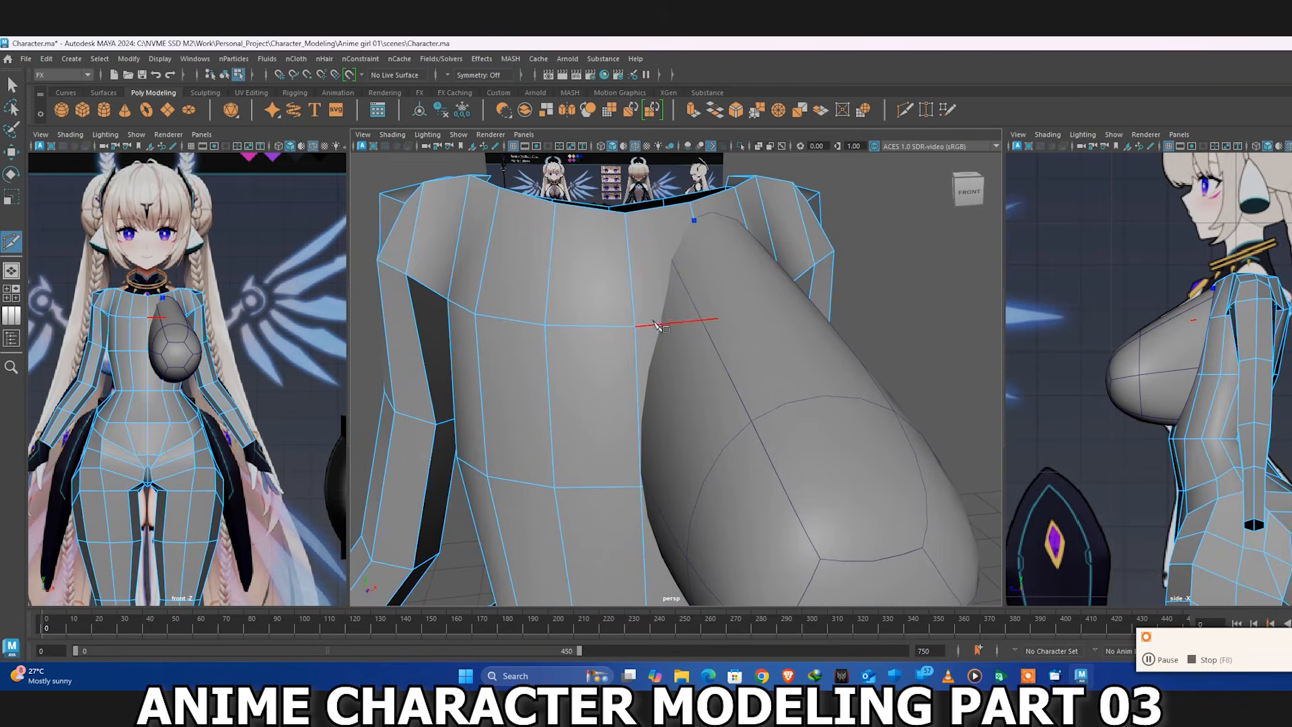
left_click_drag(652, 428, 578, 375, "alt")
left_click(642, 301)
left_click(637, 310)
left_click_drag(633, 325, 647, 345, "alt")
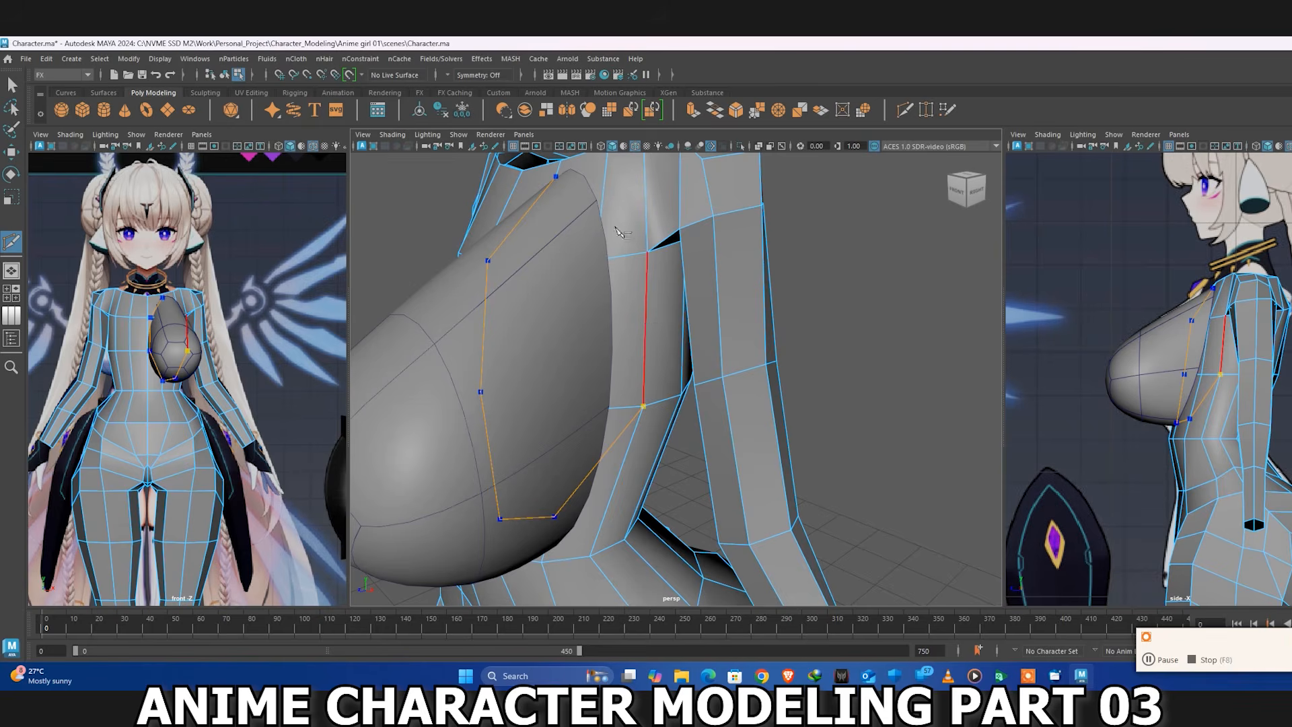
key("w")
Cut an additional edge from the upper part of the chest outline to the torso vertex beside the armpit
left_click(602, 199)
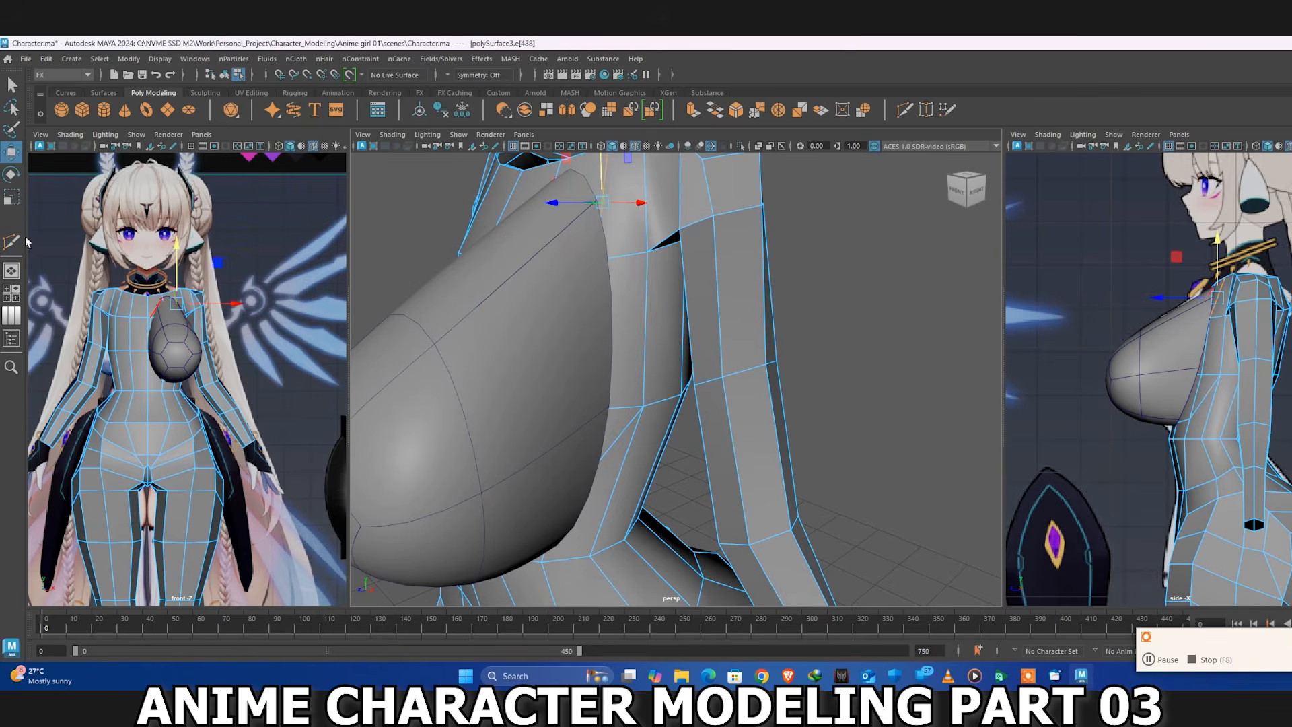
left_click(12, 241)
left_click(602, 204)
left_click(647, 253)
key("w")
Clean up the two neighboring torso vertices at the upper outer part of the new chest outline
left_click_drag(637, 235, 628, 254, "alt")
right_click_drag(600, 230, 547, 225)
left_click(576, 254)
left_click_drag(576, 254, 597, 289, "alt")
left_click(599, 289, "shift")
right_click_drag(626, 296, 712, 372, "shift")
key("w")
Isolate the body and delete all faces of the half without the new cuts
left_click_drag(611, 357, 658, 298, "alt")
right_click_drag(631, 283, 683, 267)
key("f")
scroll(683, 296, "down", 4)
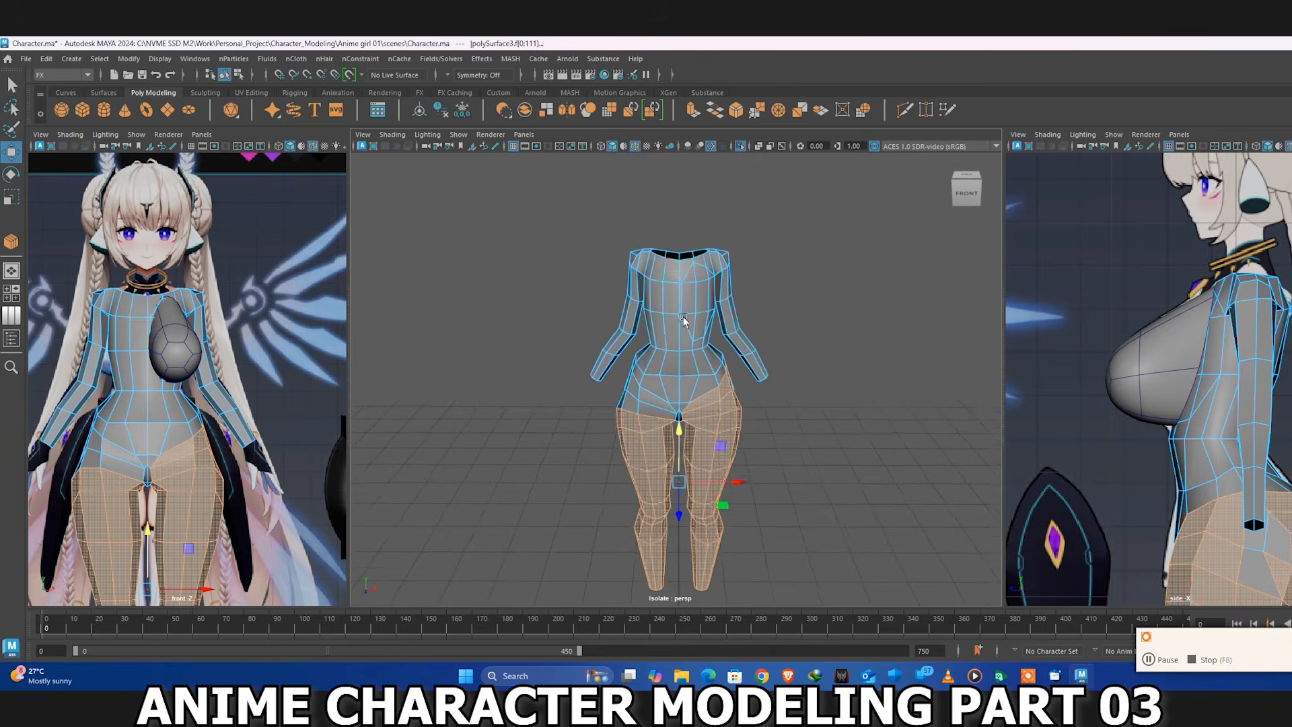
middle_click_drag(683, 316, 700, 241, "alt")
scroll(147, 361, "down", 4)
middle_click_drag(138, 335, 158, 263, "alt")
left_click_drag(110, 226, 185, 550)
left_click_drag(606, 377, 478, 338, "alt")
key("Delete")
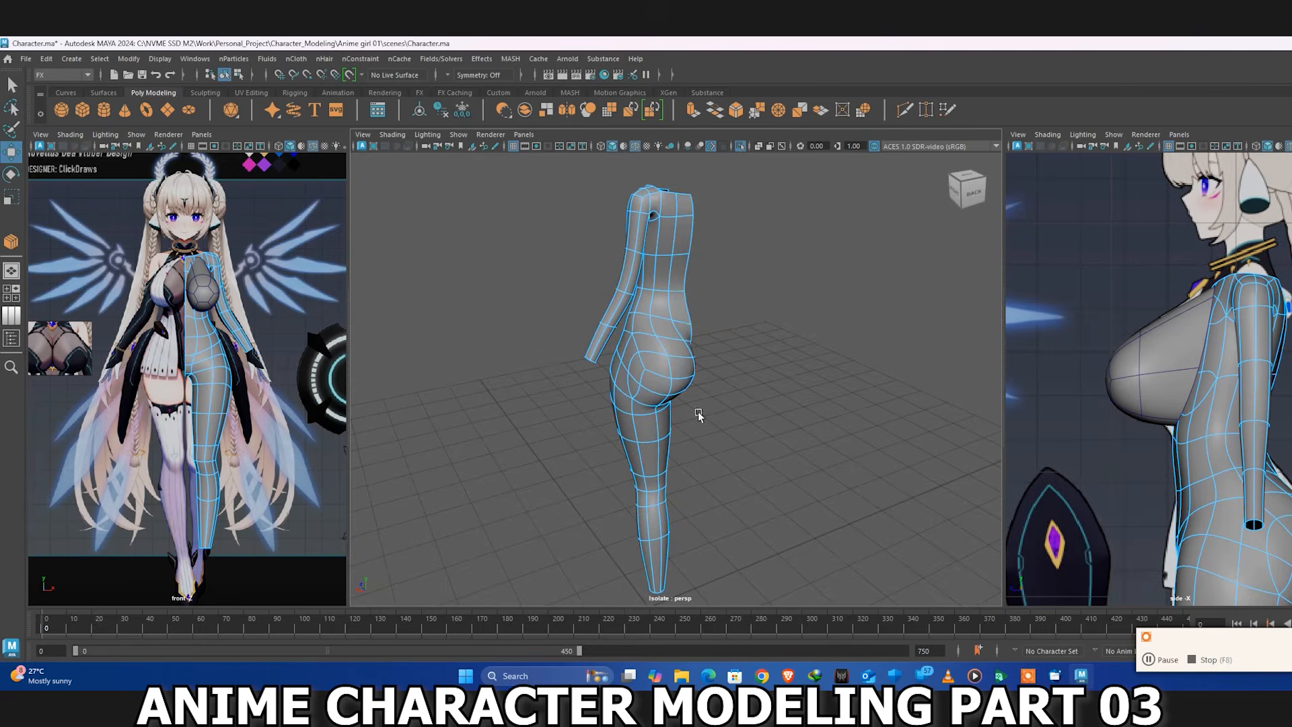
Create a mirrored duplicate of the remaining body half to rebuild the other side
right_click_drag(697, 172, 698, 171)
left_click_drag(703, 195, 838, 208, "alt")
right_click(744, 208, "shift")
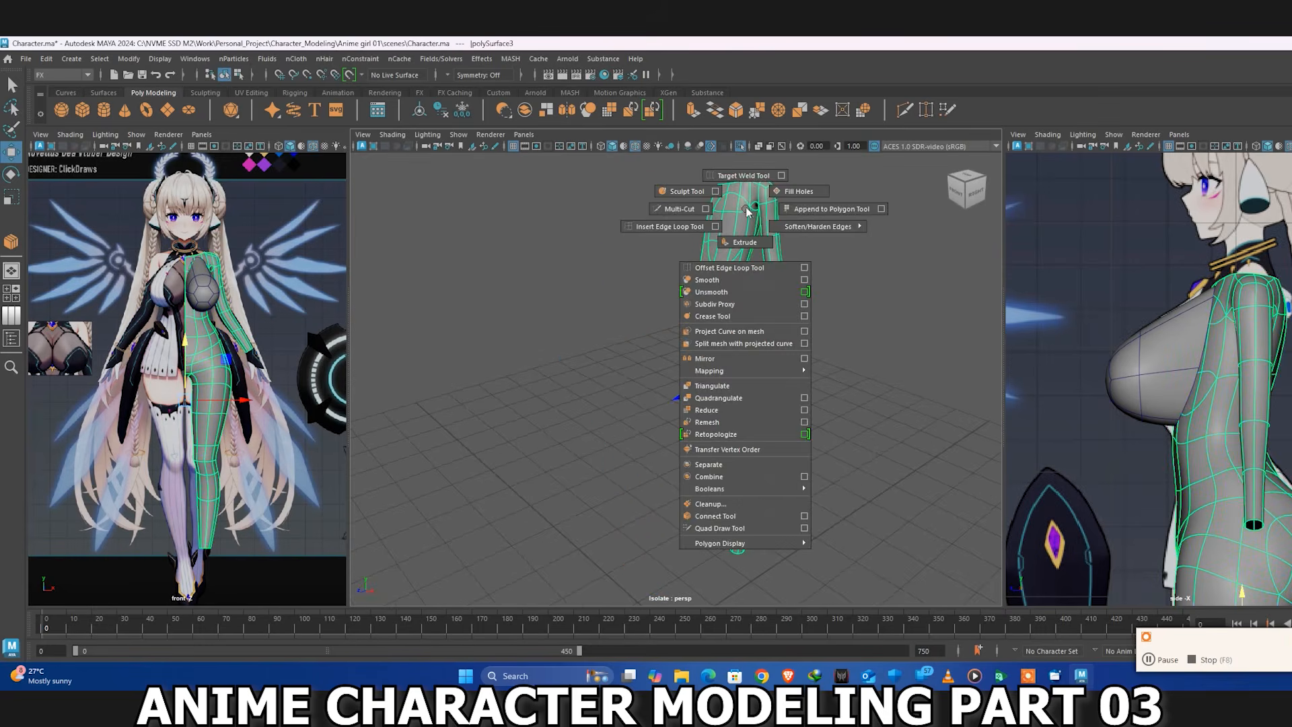
left_click(47, 59)
left_click(88, 239)
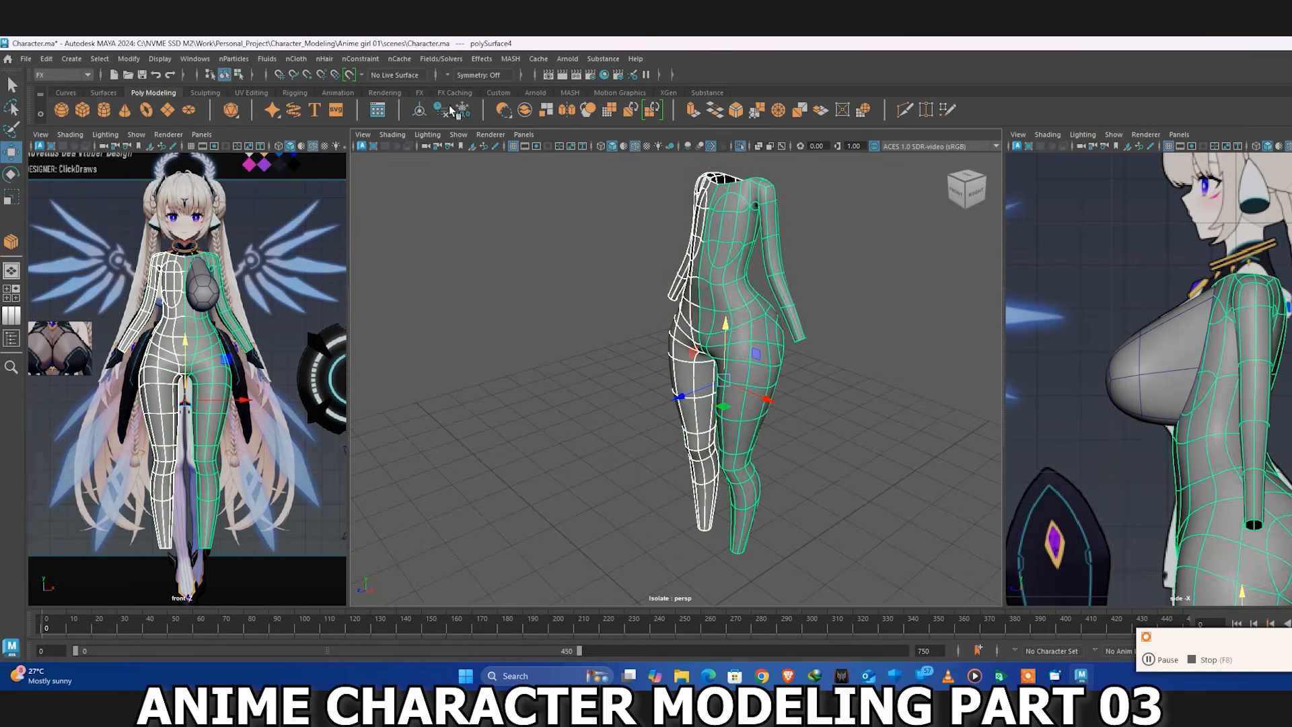
Combine the two body halves into one mesh and clean up its history, transforms and pivot
left_click(542, 113)
left_click(461, 110)
left_click(440, 109)
left_click(419, 109)
Merge the edges along the combined body's center seam and turn on Object X symmetry
middle_click_drag(655, 254, 632, 335, "alt")
right_click_drag(632, 335, 720, 231, "alt")
double_click(698, 233)
scroll(732, 235, "down", 2)
double_click(721, 232, "shift")
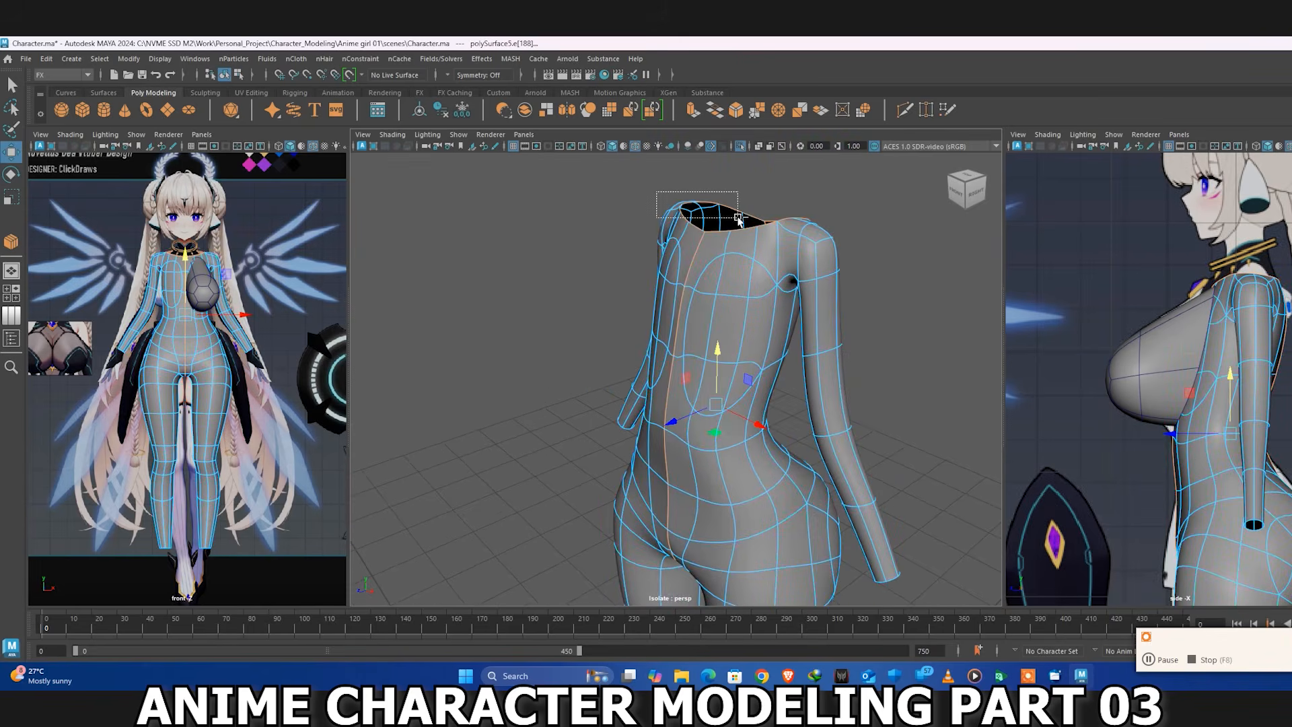
left_click(473, 75)
left_click_drag(718, 208, 629, 294, "alt")
right_click_drag(629, 294, 683, 277, "shift")
left_click_drag(704, 390, 791, 333, "alt")
left_click(742, 321)
key("w")
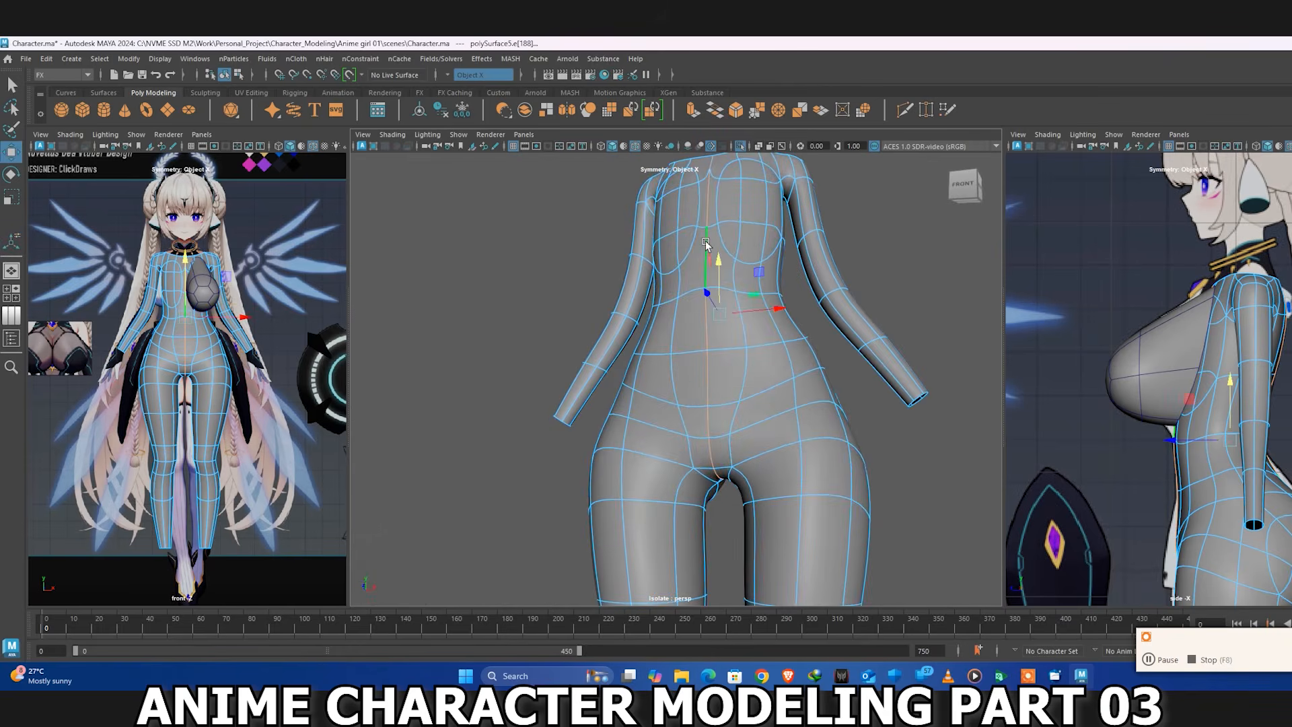
Adjust the arched edges at the top of both chest outlines symmetrically, and leave the isolated view
left_click_drag(706, 242, 718, 274, "alt")
double_click(702, 226)
double_click(741, 214, "ctrl")
left_click_drag(741, 213, 745, 257, "alt")
left_click(748, 225, "ctrl")
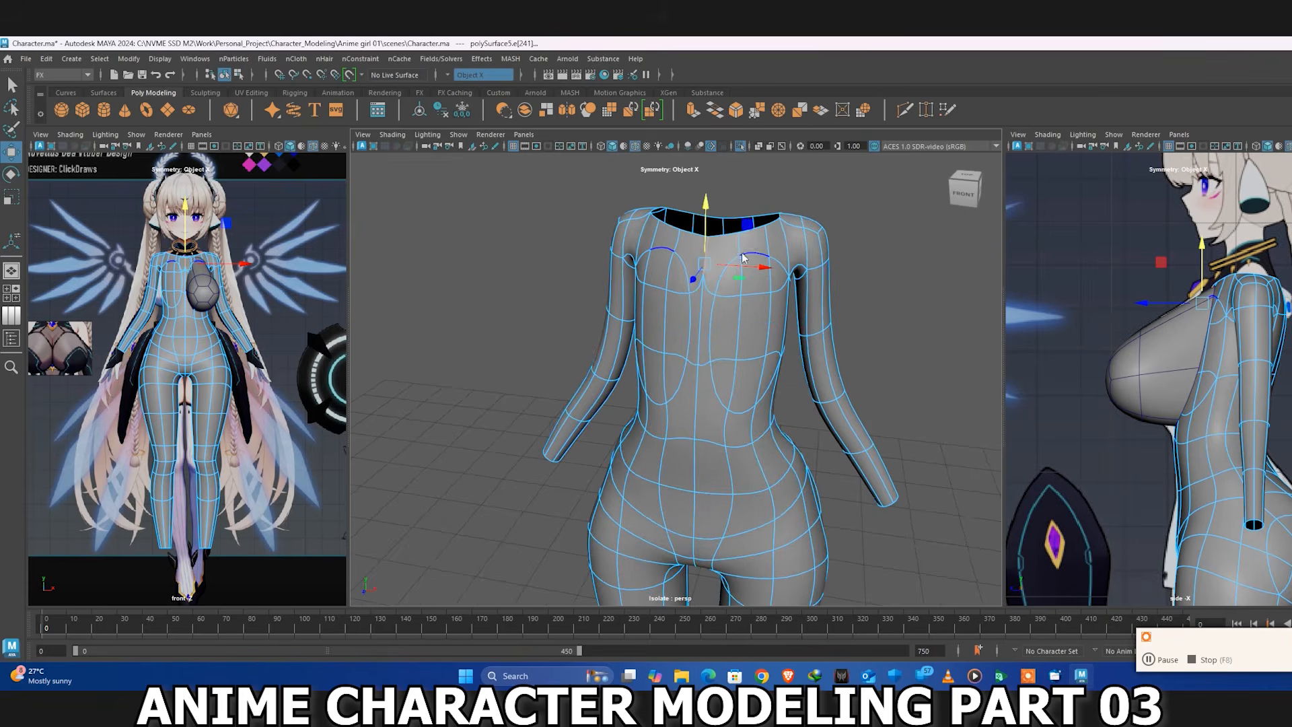
right_click_drag(743, 258, 774, 202, "shift")
key("w")
right_click_drag(720, 297, 691, 296)
right_click_drag(774, 216, 789, 202)
key("ctrl+1")
Snap the chest form's pivot to the body's center line and create a mirrored copy with Duplicate Special
left_click_drag(772, 297, 705, 389, "alt")
left_click(822, 317)
key("d")
key("x")
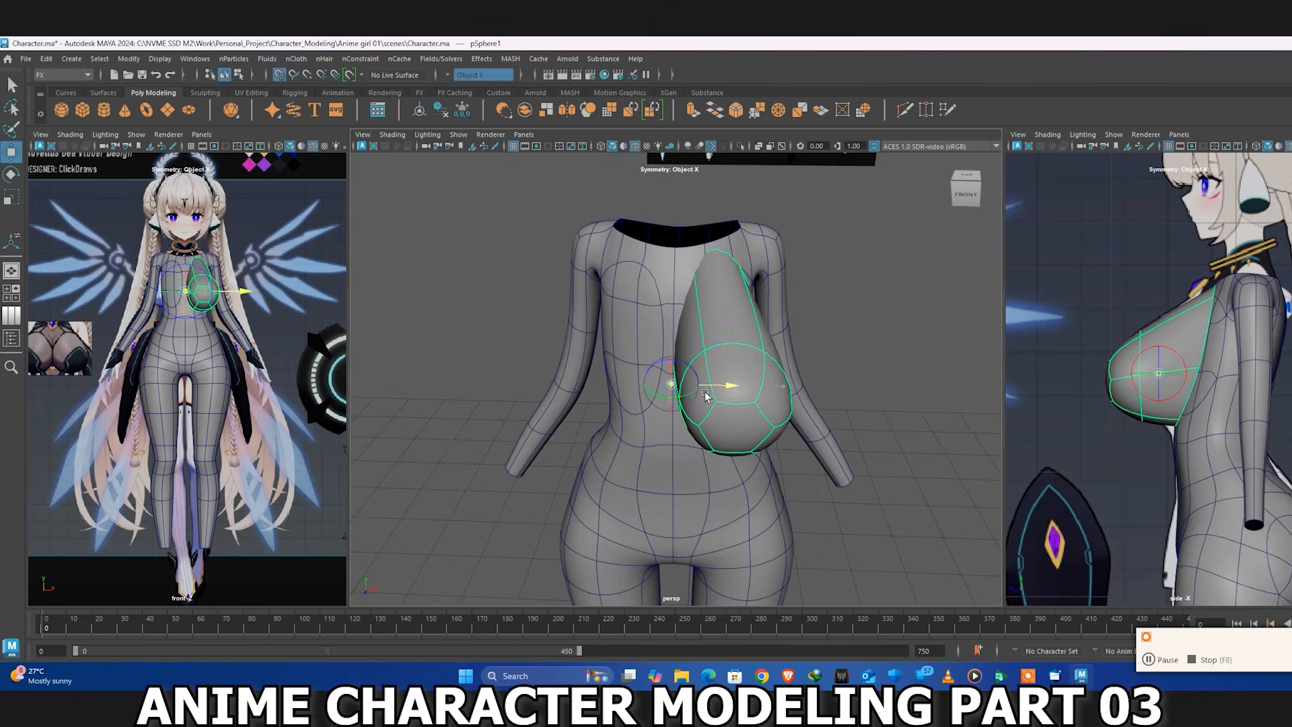
left_click(45, 59)
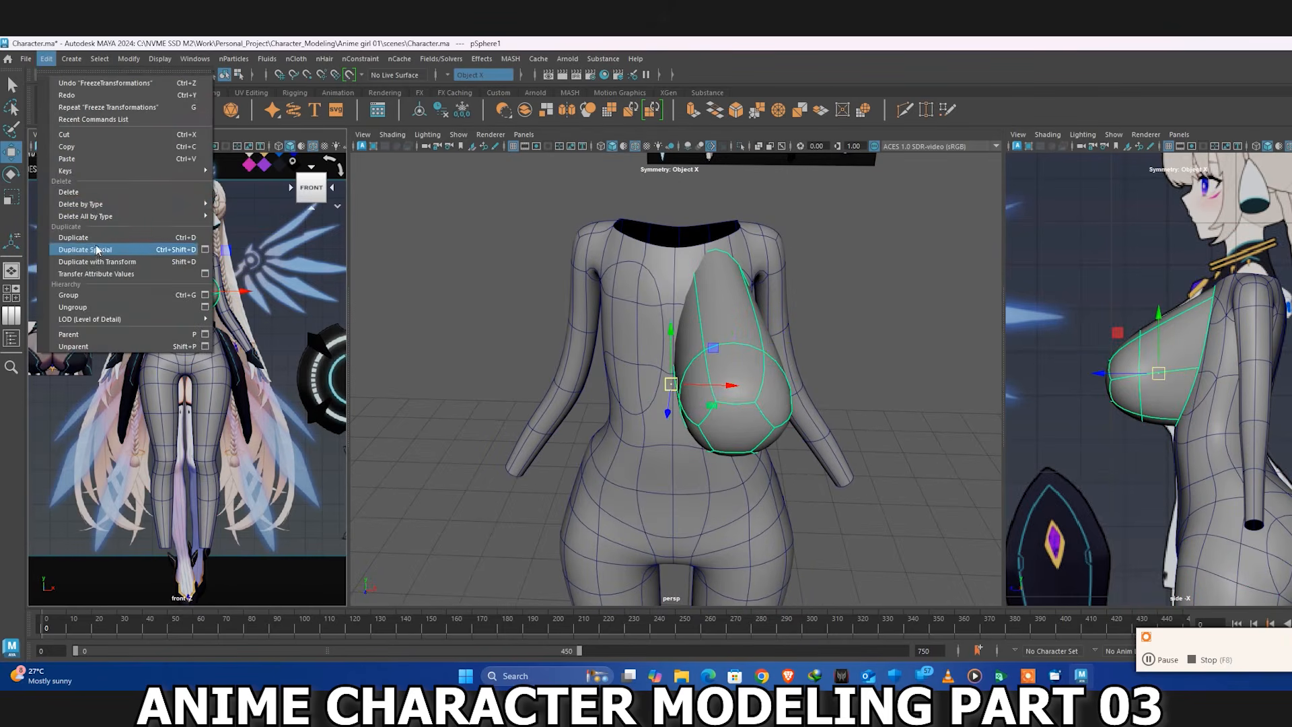
left_click(95, 248)
Switch to the Modeling menu set, combine both chest forms with the body, and clean up the resulting mesh
left_click(59, 76)
left_click(58, 85)
left_click(714, 323, "shift")
left_click(679, 260, "shift")
left_click(504, 110)
left_click(440, 109)
left_click(423, 109)
left_click_drag(774, 306, 697, 330, "alt")
scroll(696, 330, "up", 10)
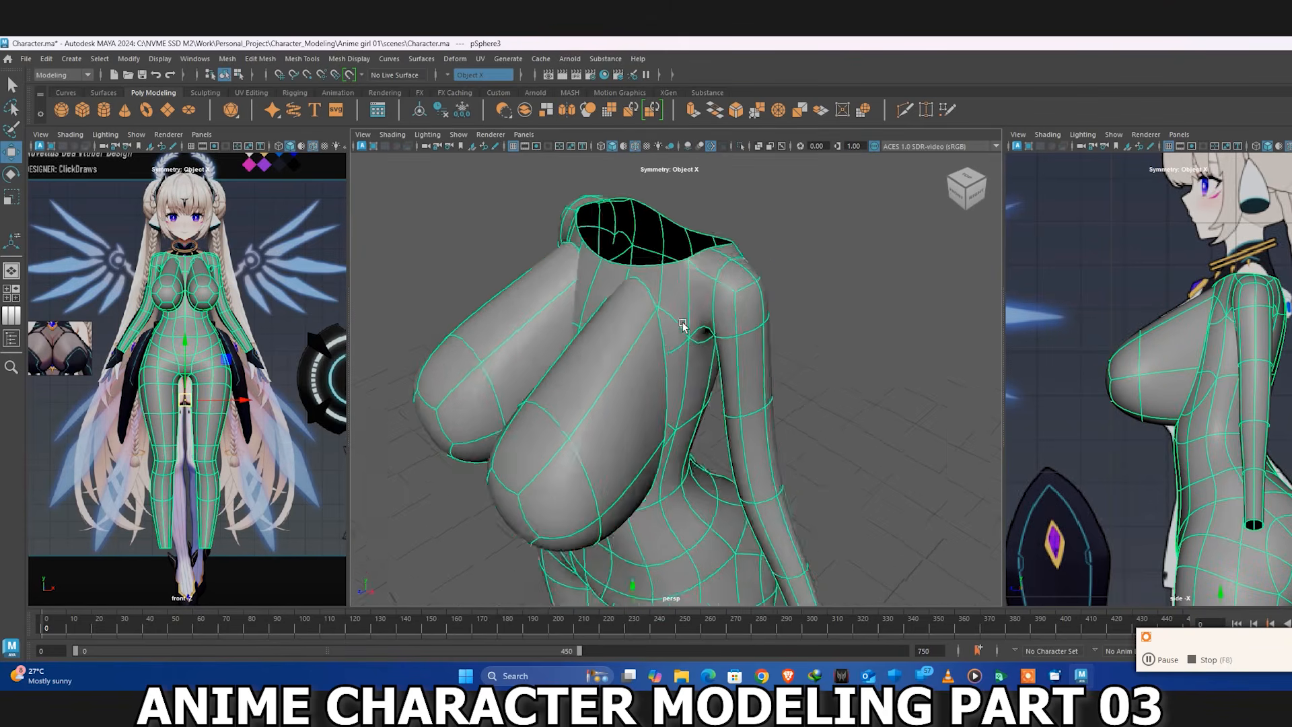
Isolate the upper chest geometry, delete its unwanted part, and return to the full unsmoothed body with its vertices editable
right_click_drag(642, 264, 644, 321)
right_click_drag(642, 225, 643, 270)
double_click(646, 229)
key("ctrl+1")
left_click(565, 269)
left_click(563, 267)
mouse_move(559, 269)
left_mouse_down("shift")
mouse_move(540, 291)
mouse_move(626, 472)
mouse_move(613, 344)
left_mouse_up("shift")
key("Delete")
key("F8")
key("ctrl+1")
key("F9")
key("1")
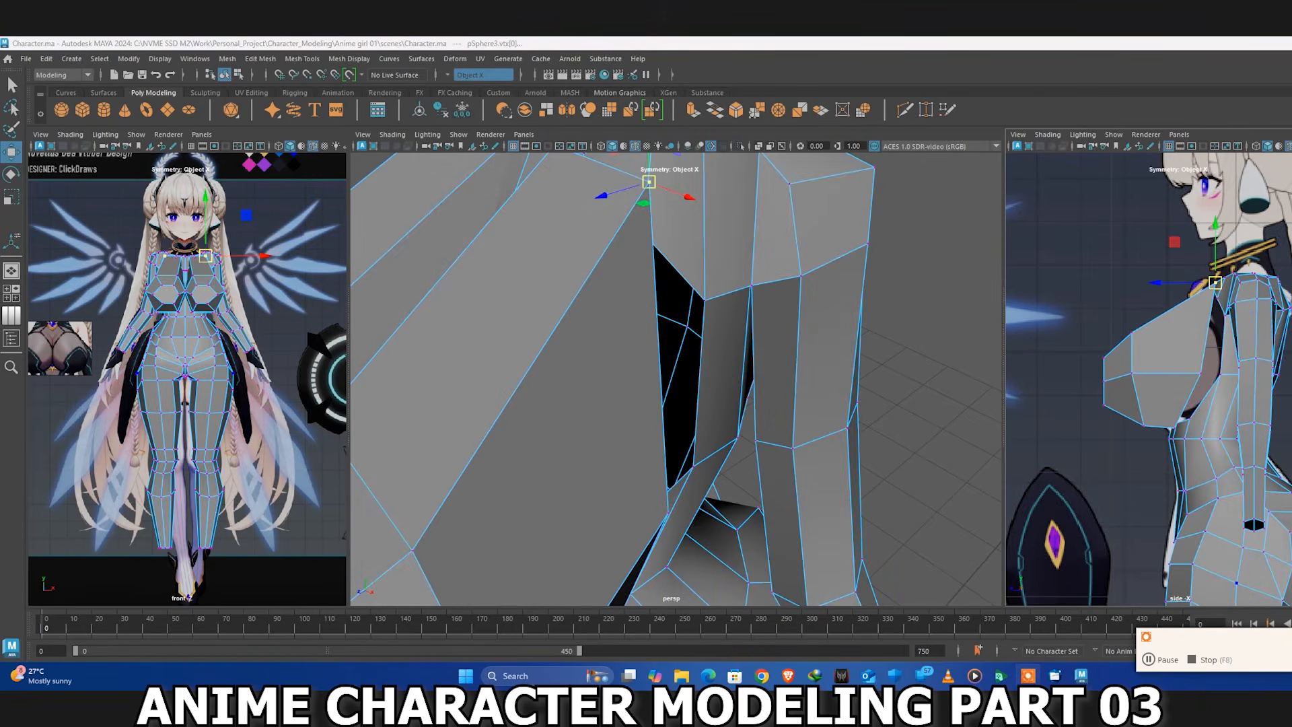
Join the chest's open border to the body opening beside the arm, and undo the last action
left_click_drag(680, 269, 545, 276, "alt")
key("g")
left_click_drag(546, 276, 846, 327, "alt")
left_click_drag(831, 424, 895, 356, "alt")
left_click_drag(1202, 373, 1220, 374)
left_click_drag(958, 394, 662, 268, "alt")
left_click_drag(667, 270, 766, 294, "alt")
key("ctrl+z")
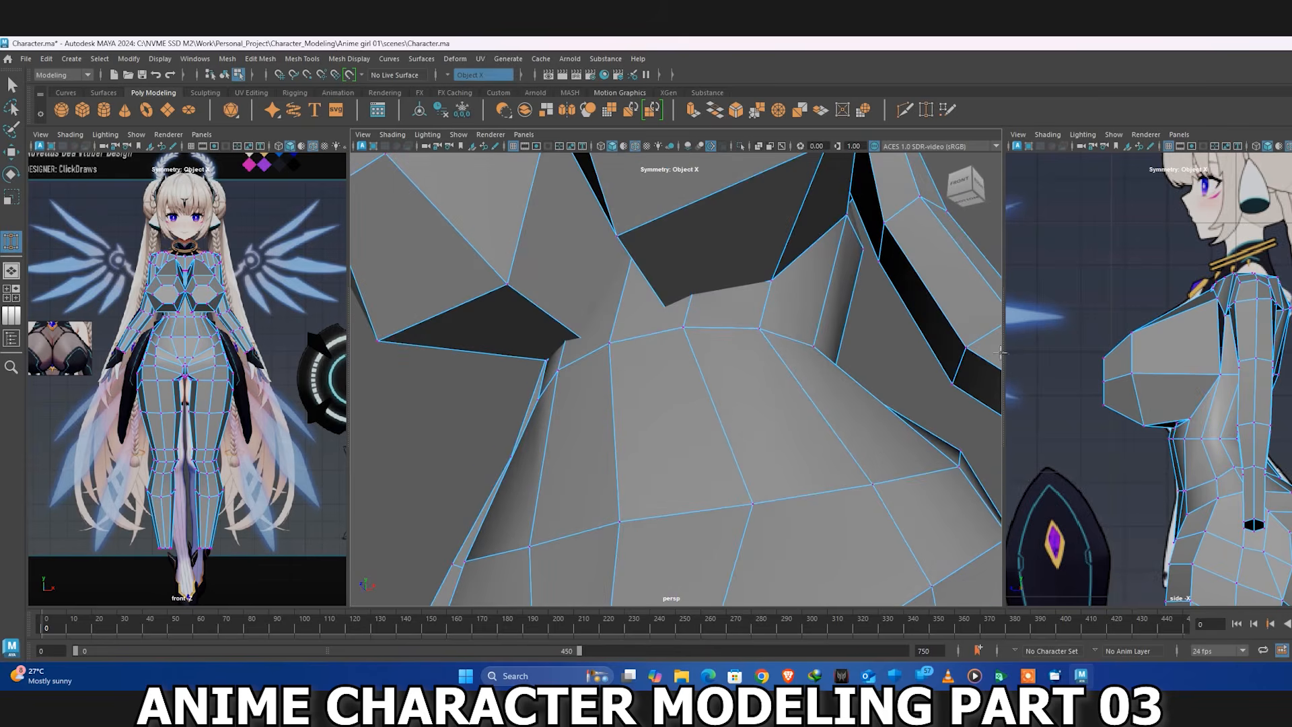
Move the lower inner chest vertices symmetrically to fit the front reference, working in a front wireframe view
key("w")
key("3")
scroll(232, 237, "up", 8)
middle_click_drag(233, 236, 211, 401, "alt")
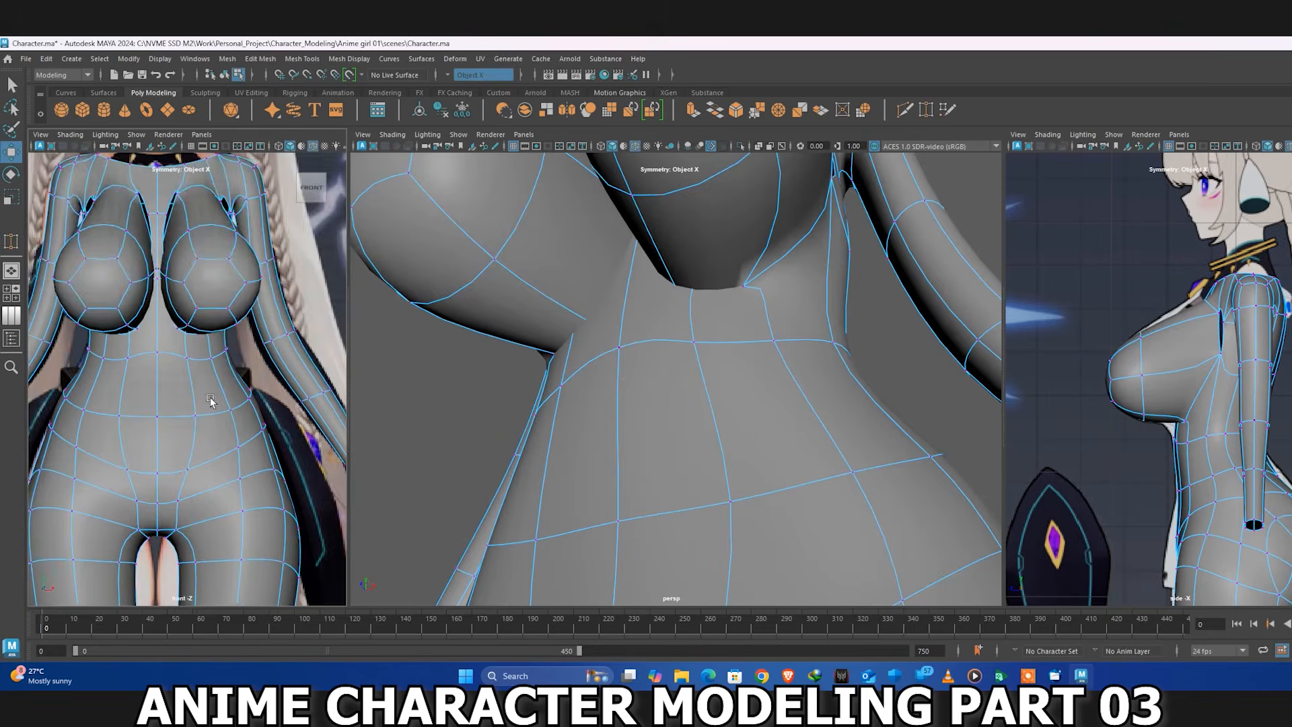
scroll(209, 397, "up", 5)
key("space")
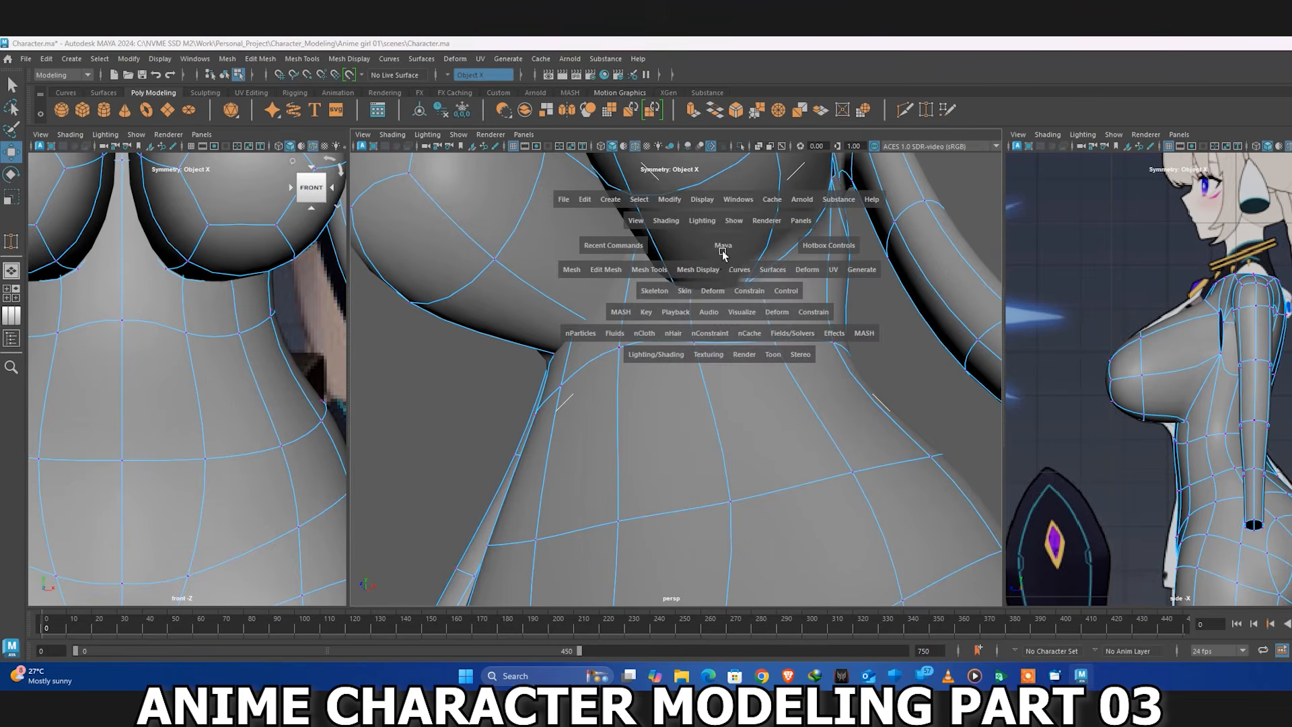
left_click_drag(723, 253, 730, 295)
key("4")
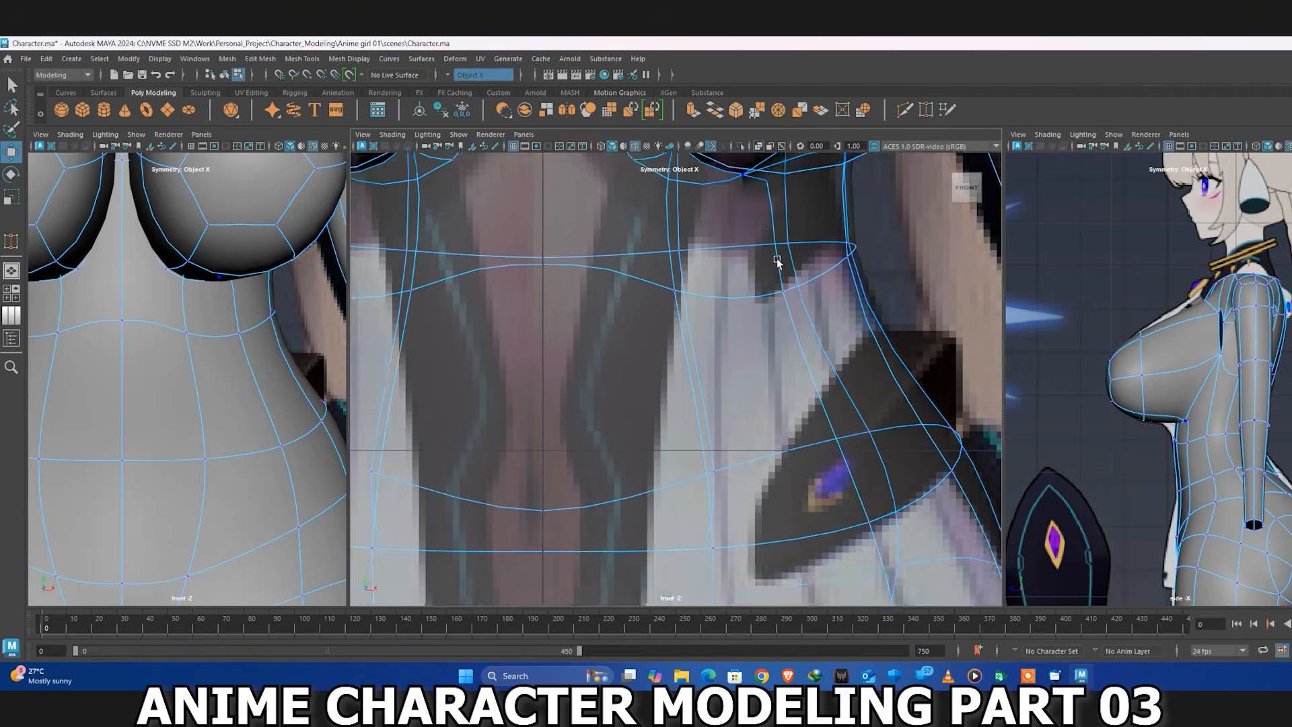
middle_click_drag(778, 260, 796, 304, "alt")
left_click_drag(820, 204, 764, 205)
key("ctrl+z")
left_click(693, 185)
left_click_drag(691, 226, 630, 253)
Adjust the vertices between the two chest forms slightly sideways against the front reference
middle_click_drag(670, 239, 693, 385, "alt")
scroll(681, 313, "down", 10)
middle_click_drag(682, 313, 683, 335, "alt")
scroll(684, 333, "up", 5)
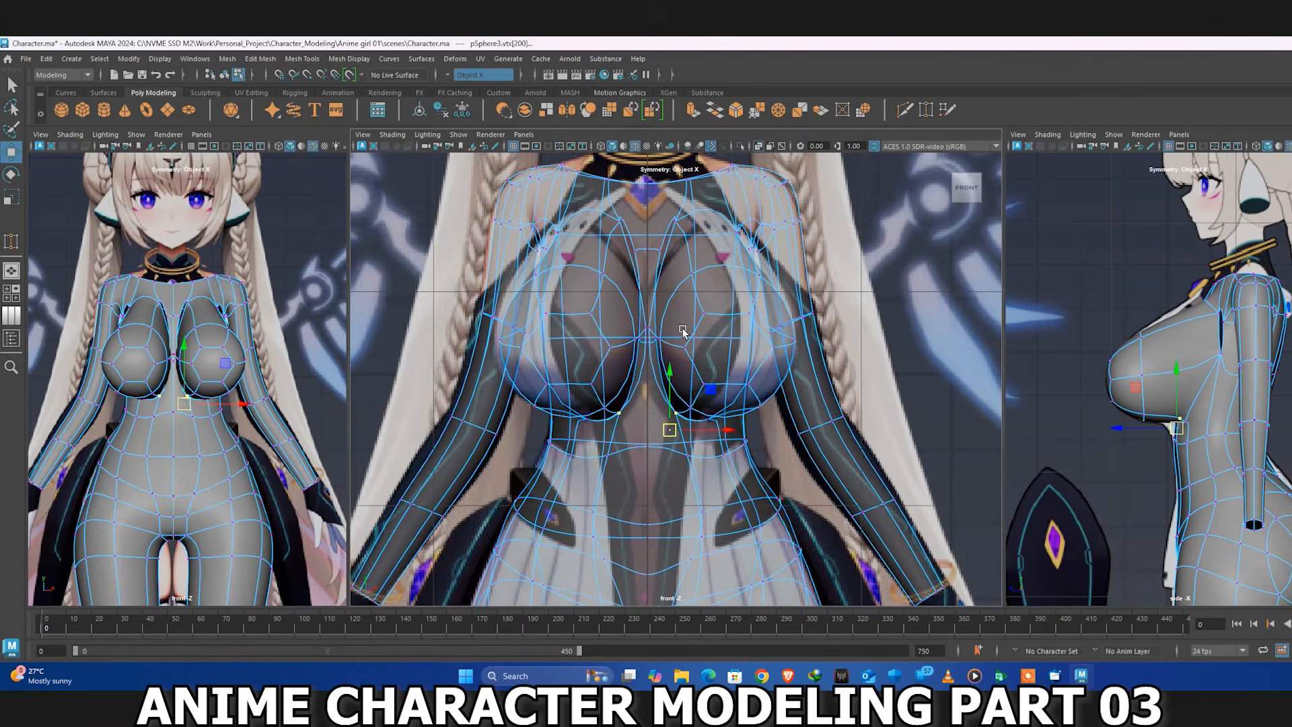
left_click(648, 323)
left_click_drag(683, 329, 696, 329)
Return to the perspective view and shift the vertices along the narrow gap beside the sternum sideways
key("space")
left_click_drag(727, 253, 754, 333)
left_click(759, 146)
left_click(786, 330)
key("1")
key("y")
left_click_drag(744, 267, 753, 318, "alt")
key("3")
key("3")
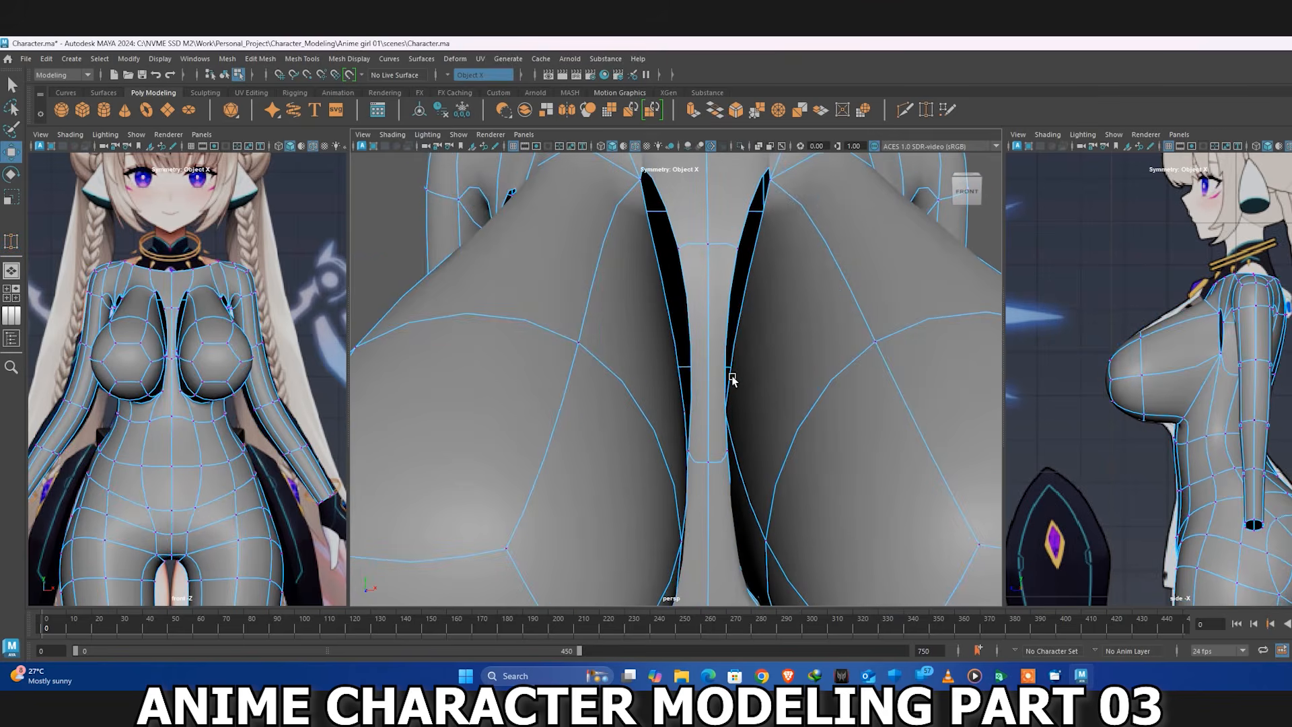
middle_click_drag(792, 433, 787, 435)
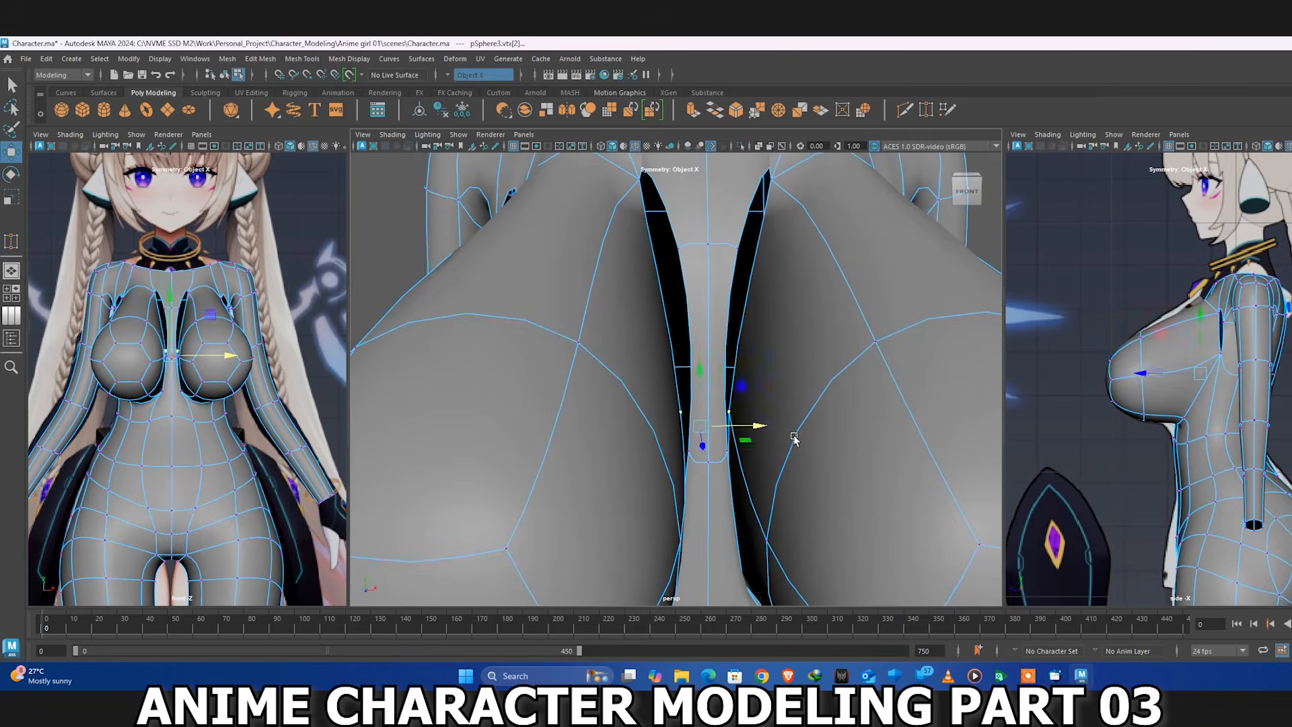
Join the chest's inner vertices to the body along the center line, and restore the smooth preview
key("1")
mouse_move(702, 450)
left_mouse_down()
mouse_move(718, 498)
mouse_move(773, 476)
mouse_move(720, 452)
left_mouse_up()
key("y")
key("w")
key("3")
scroll(781, 323, "down", 6)
Bridge the open edges between the sternum and the inner side of each chest form
left_click_drag(781, 324, 725, 273, "alt")
left_click(725, 237)
left_click_drag(727, 239, 779, 280, "alt")
left_click(745, 264, "shift")
right_click_drag(748, 265, 733, 418, "shift")
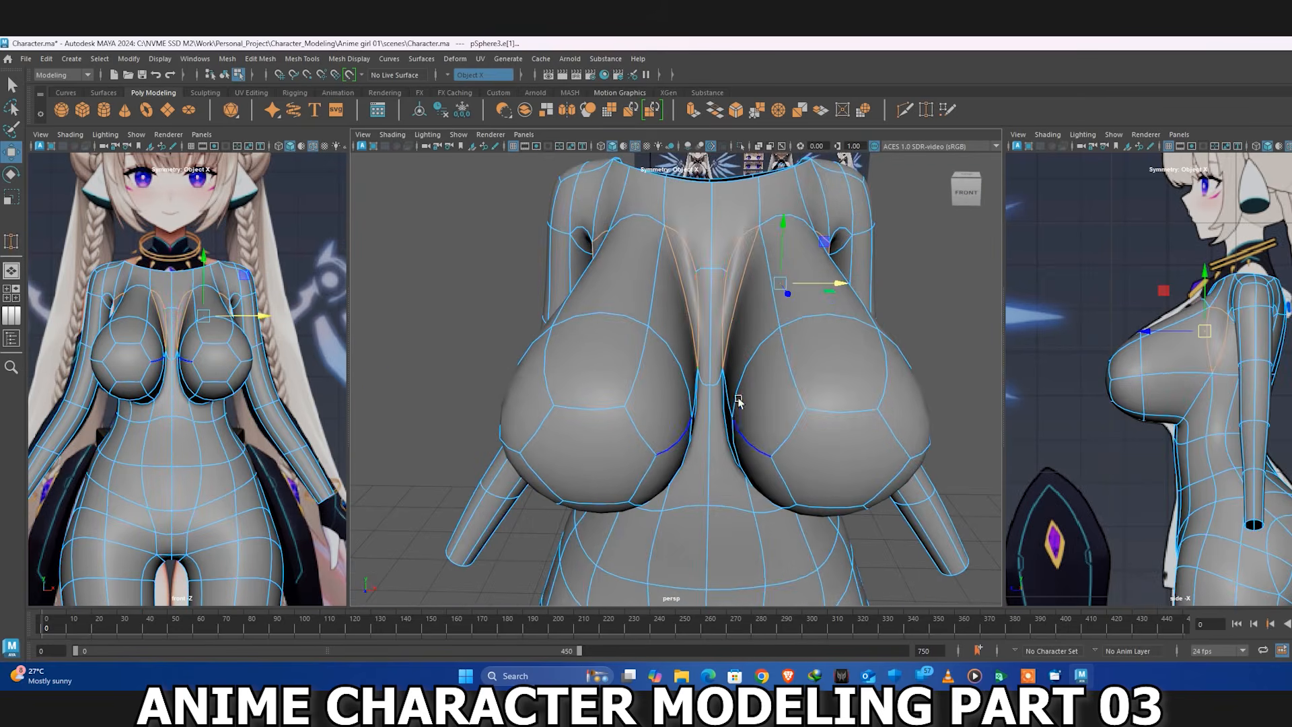
Cut new edges across the upper sternum with Multi-Cut, linking the chest's inner top vertices and the sternum vertices below
left_click_drag(709, 263, 707, 298, "alt")
right_click_drag(710, 283, 660, 283)
right_click_drag(711, 303, 701, 237)
key("1")
left_click(765, 217)
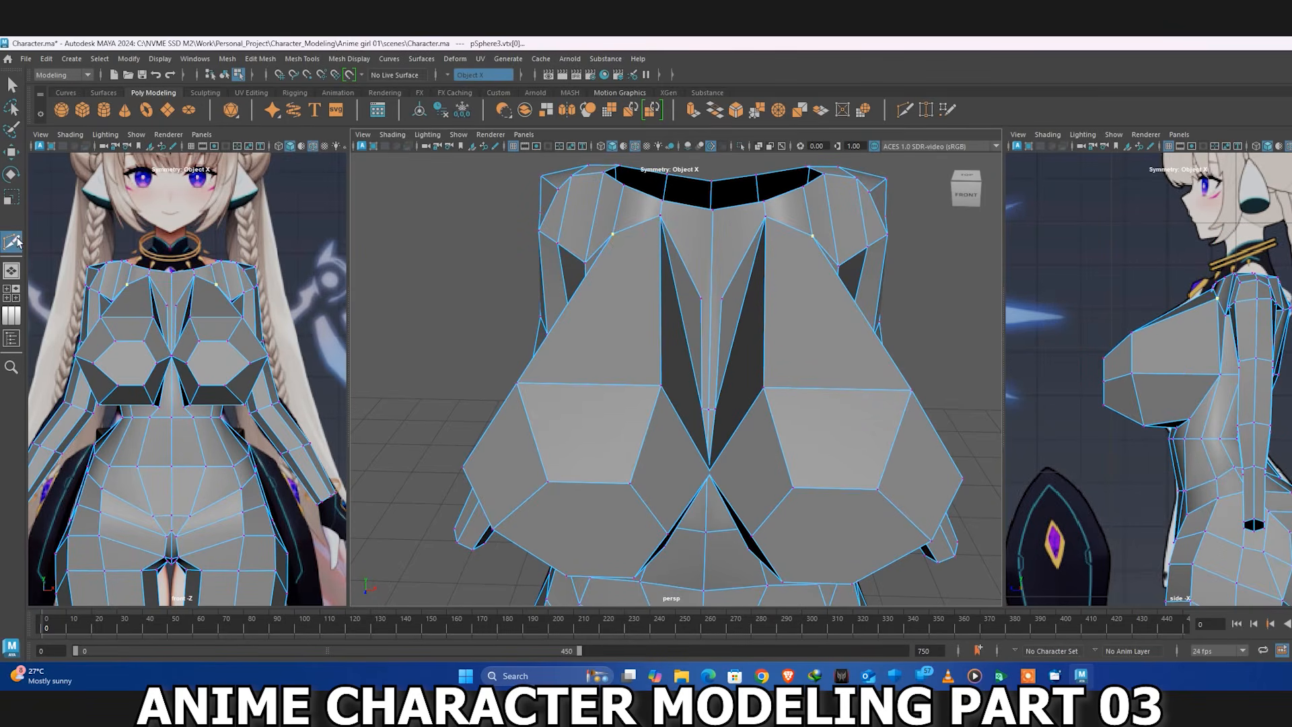
left_click(717, 226)
key("w")
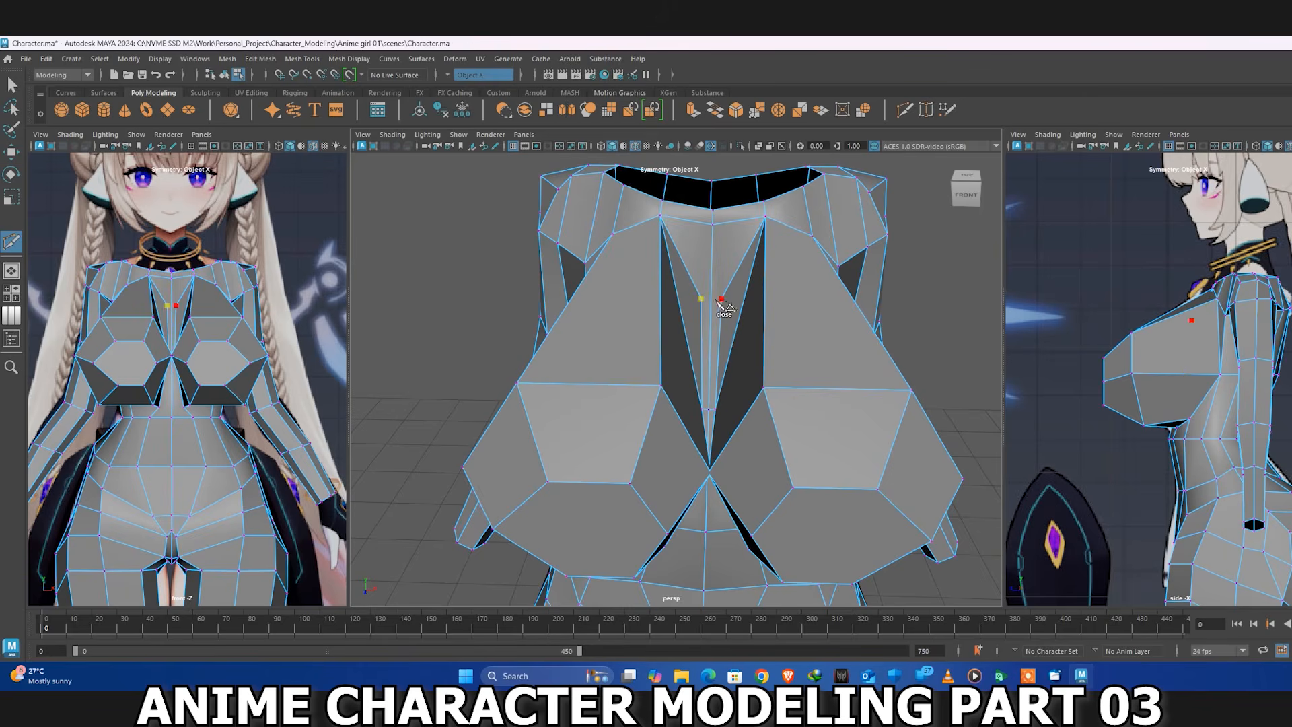
left_click(714, 306)
key("w")
Delete the extra edge at the top of the sternum in smooth preview
key("3")
left_click_drag(724, 327, 715, 292, "alt")
left_click(717, 234)
key("Delete")
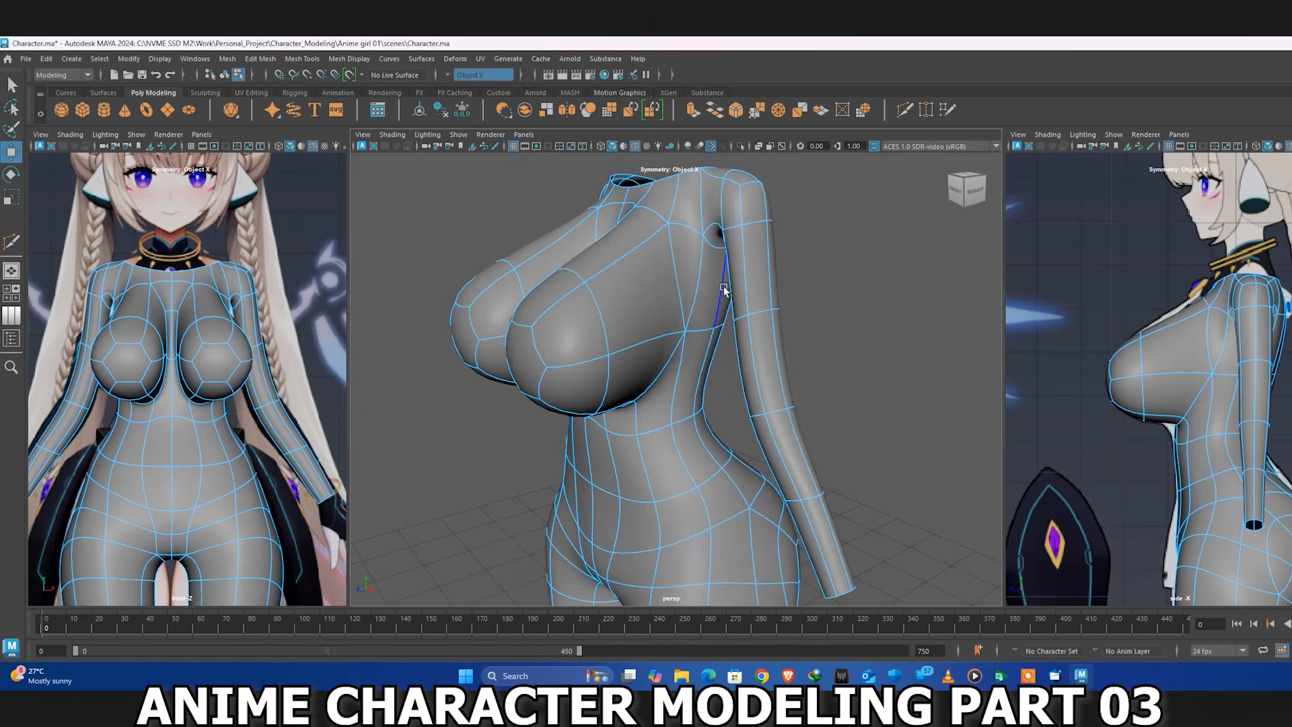
Widen the side view and rotate the front faces of both chest forms outward with Soft Select on
scroll(1221, 396, "up", 2)
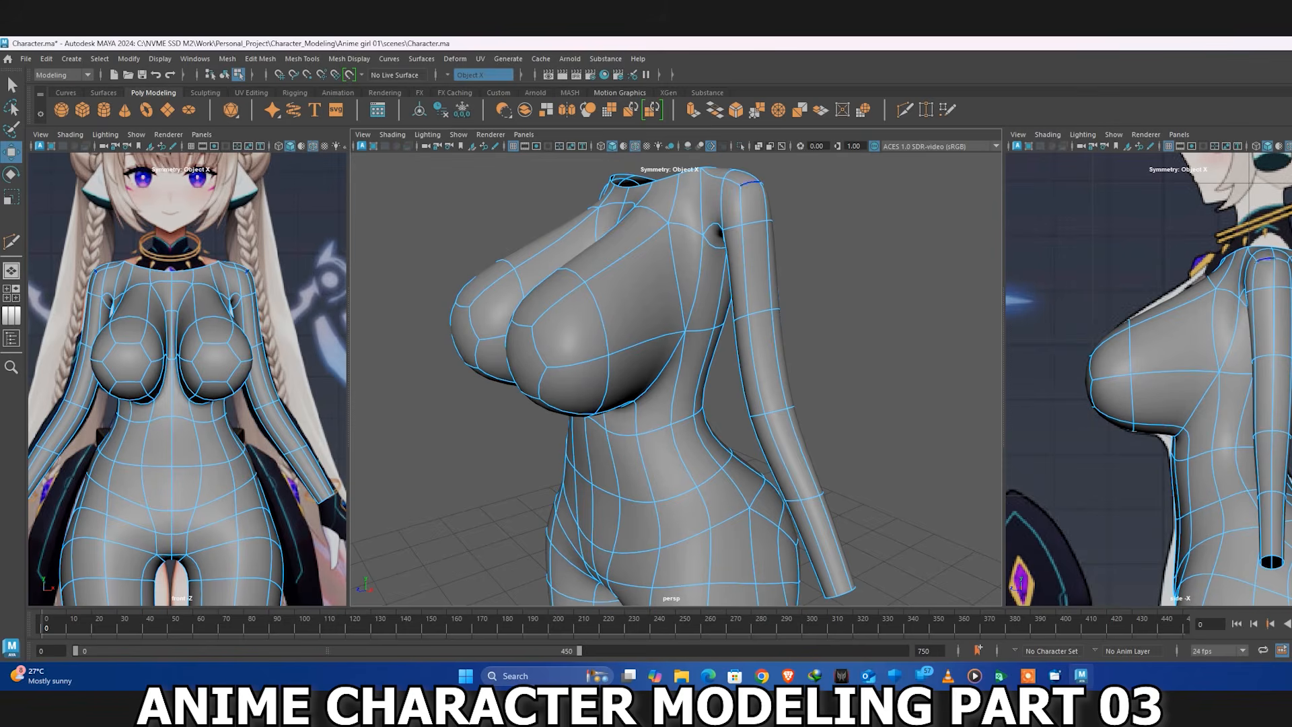
left_click_drag(1002, 204, 1046, 208)
right_click_drag(1291, 274, 1261, 275)
right_click_drag(1227, 315, 1229, 350)
left_click(1160, 377)
key("e")
left_click_drag(635, 364, 757, 383, "alt")
key("b")
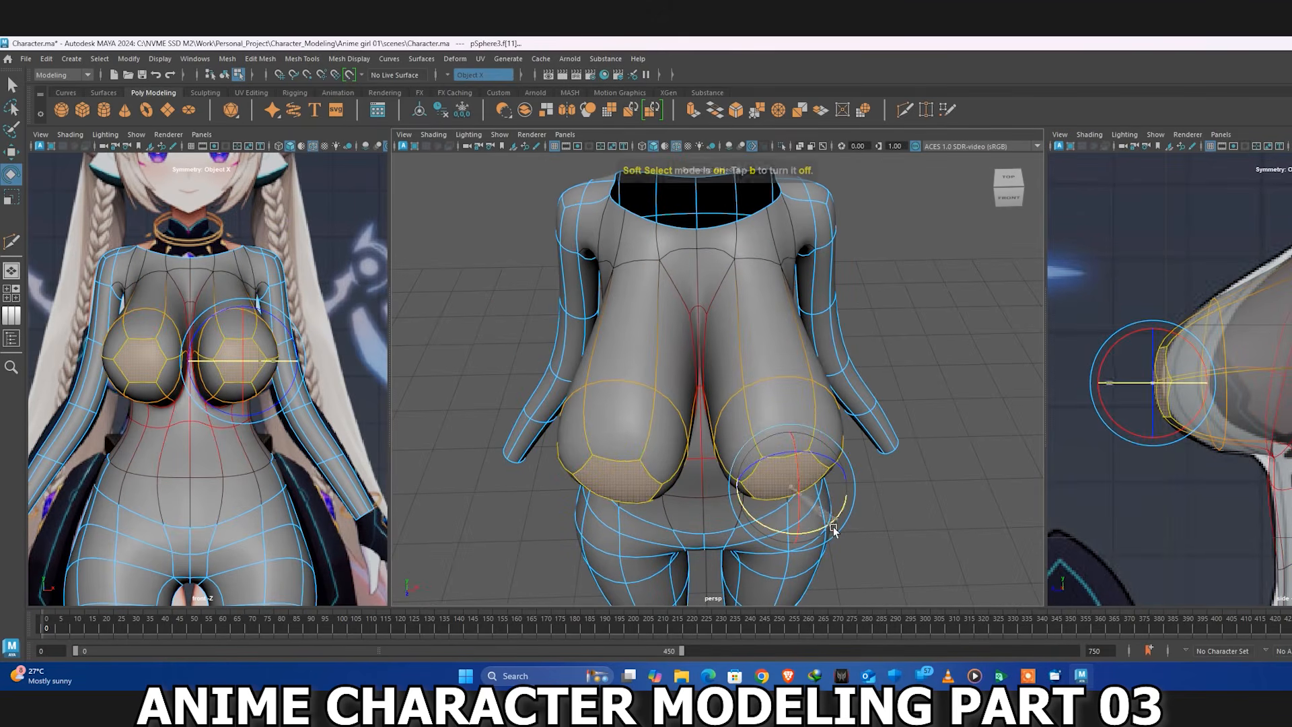
left_click_drag(833, 530, 845, 485)
Move the front faces of both chest forms with Soft Select, then turn Soft Select off and switch to vertices
key("w")
left_click_drag(814, 531, 853, 471)
left_click_drag(763, 364, 673, 274, "alt")
key("b")
right_click_drag(704, 293, 659, 292)
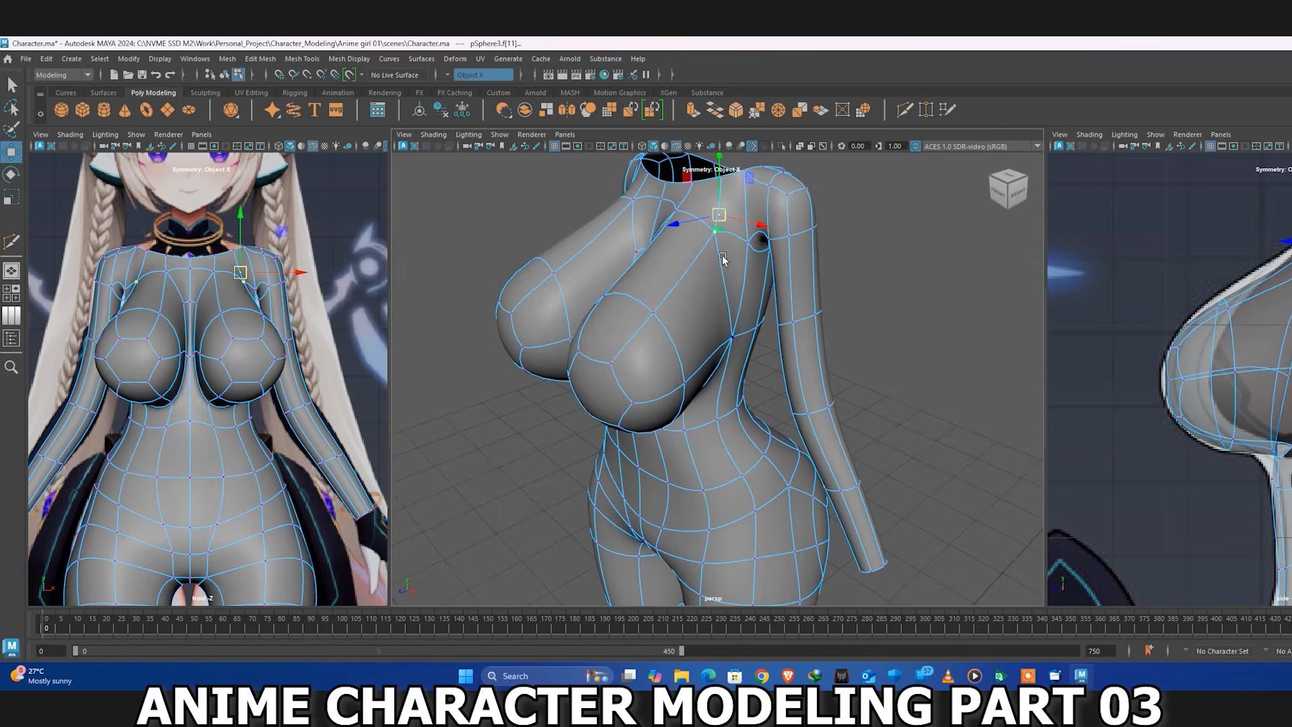
Connect the ring of edges along each chest form to add an edge loop around it
right_click_drag(697, 247, 697, 214)
left_click(691, 267)
double_click(703, 356, "shift")
right_click_drag(703, 356, 696, 563, "shift")
Reposition the vertices along the chest's outer side and near the armpit symmetrically, comparing the shape with X-ray display
key("w")
left_click(703, 306)
mouse_move(621, 378)
left_mouse_down("alt")
mouse_move(658, 309)
mouse_move(658, 337)
left_mouse_up("alt")
key("space")
left_click(799, 146)
left_click_drag(860, 276, 824, 157)
key("space")
key("space")
left_click(799, 146)
left_click_drag(811, 289, 773, 274, "alt")
right_click_drag(700, 222, 649, 221)
left_click(731, 204)
mouse_move(744, 377)
left_mouse_down("alt")
mouse_move(741, 250)
mouse_move(604, 467)
mouse_move(623, 460)
left_mouse_up("alt")
left_click(742, 244)
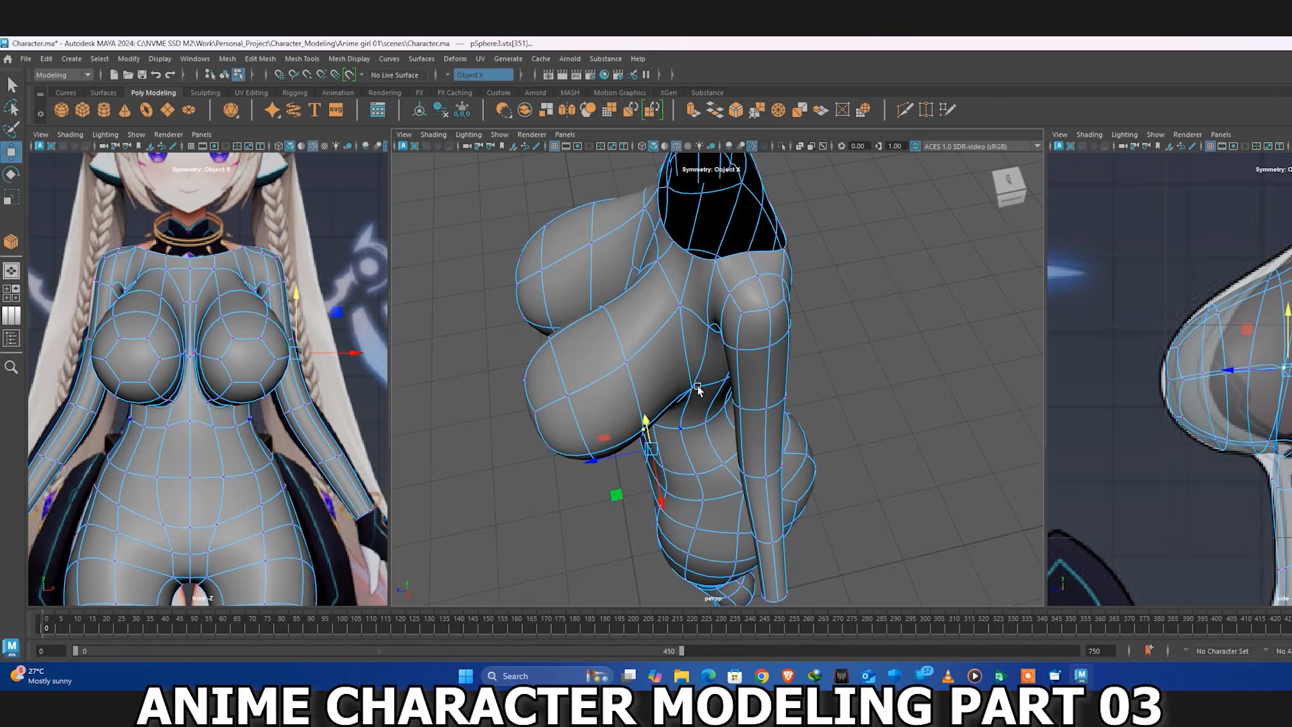
left_click_drag(641, 401, 639, 401)
Adjust the side and upper chest vertices to follow the outline in the side reference
left_click_drag(1268, 432, 1291, 467)
left_click_drag(1290, 397, 1289, 382)
left_click(1270, 446)
left_click_drag(747, 398, 766, 348, "alt")
left_click_drag(1279, 213, 1291, 243)
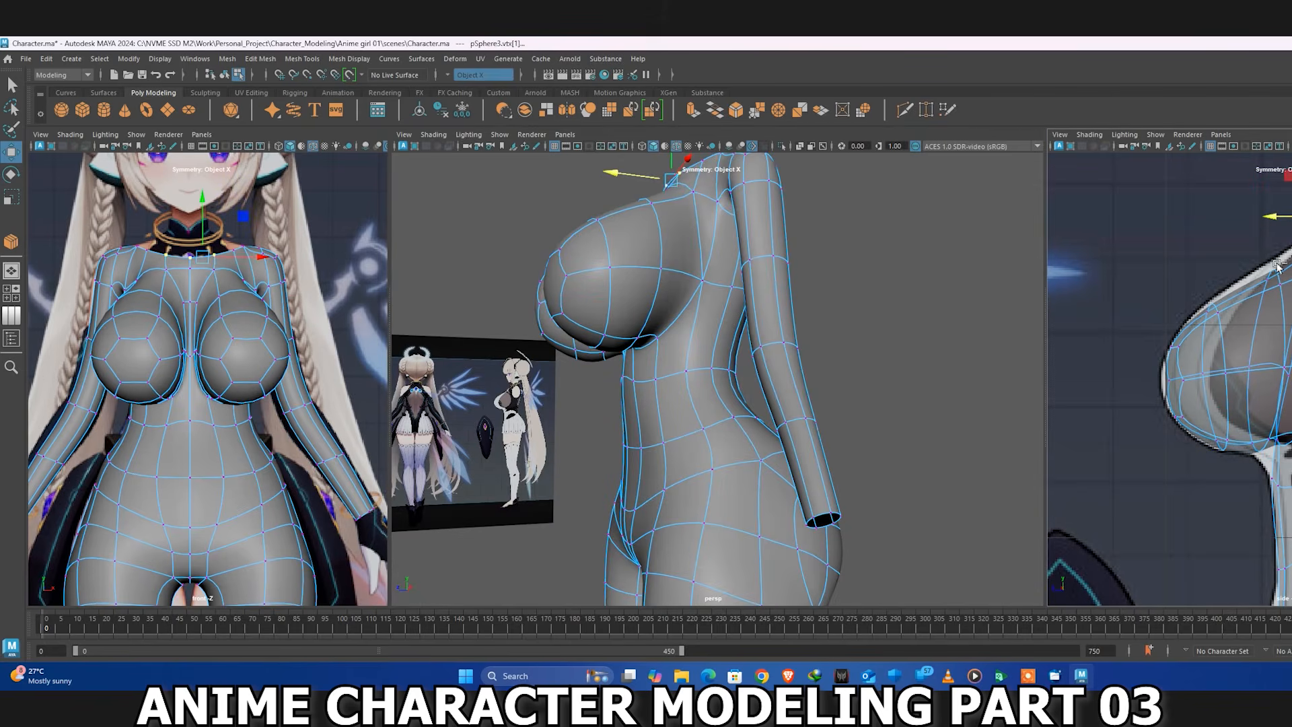
left_click_drag(1288, 306, 1288, 306)
Rotate an edge loop around the middle of the chest form to follow the side reference
left_click(1224, 321)
key("F10")
double_click(1223, 341)
key("e")
mouse_move(1196, 330)
left_mouse_down()
mouse_move(1209, 334)
mouse_move(1208, 290)
mouse_move(1207, 326)
left_mouse_up()
Move the upper chest vertices to the side outline, and shift the front ring of vertices slightly outward
key("w")
key("F9")
left_click_drag(1224, 278, 1223, 264)
left_click_drag(1261, 258, 1291, 297)
left_click_drag(1276, 219, 1276, 212)
left_click_drag(1212, 303, 1137, 431)
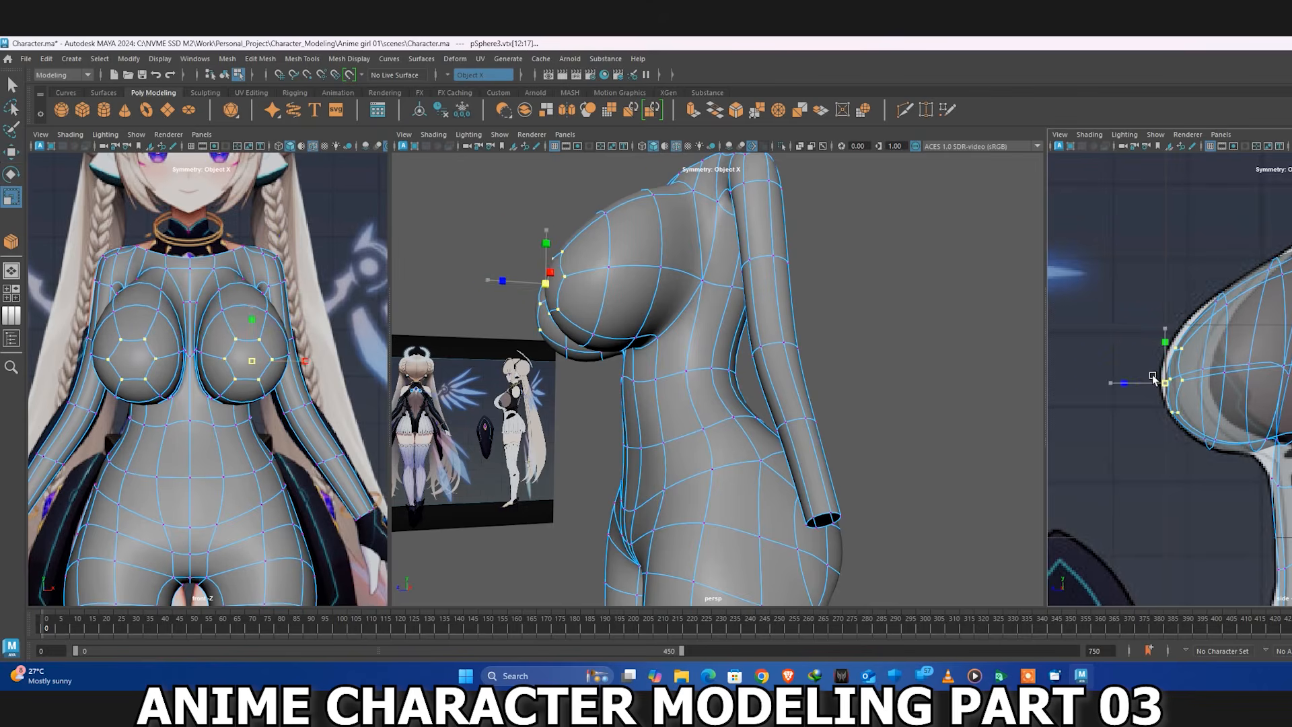
left_click_drag(292, 362, 296, 363)
Rotate the edge loop around the front of each chest form slightly in the front view
right_click_drag(262, 328, 261, 302)
double_click(249, 305)
key("e")
left_click_drag(263, 355, 270, 357)
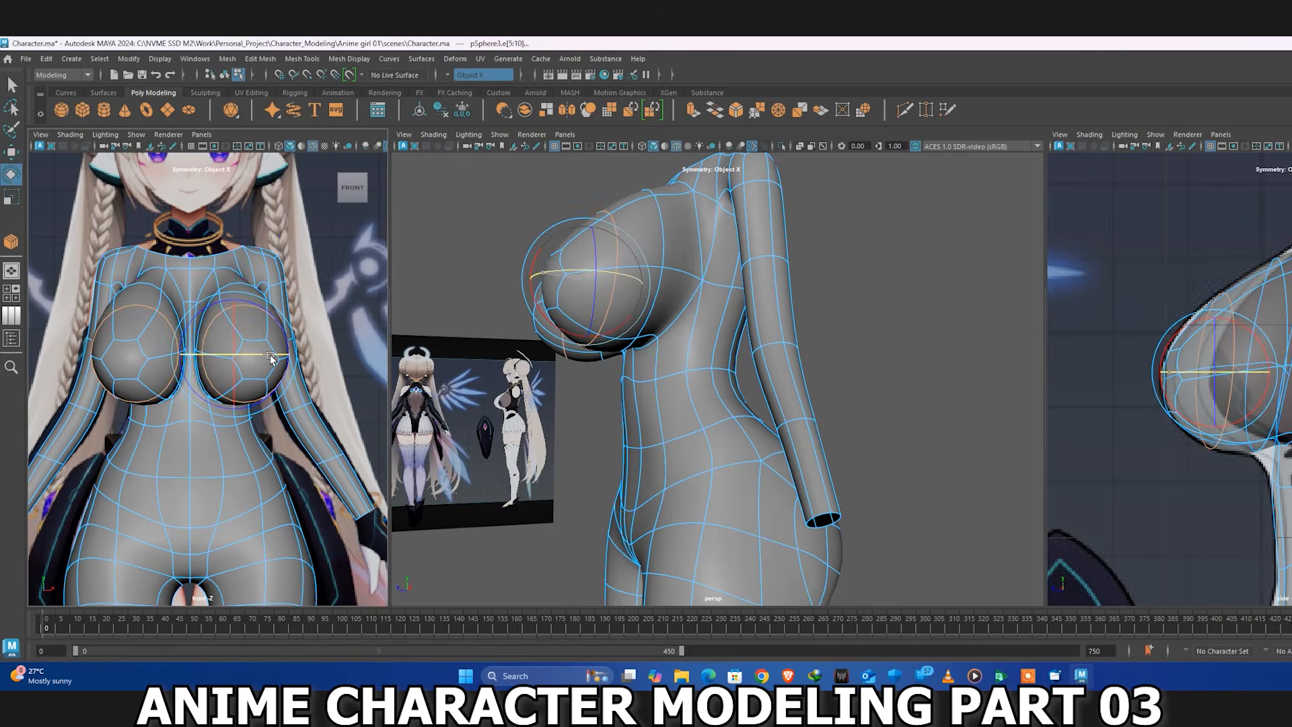
Adjust the upper inner chest vertices below the neckline symmetrically, undoing a misplaced move
double_click(1258, 399)
key("w")
left_click_drag(680, 361, 747, 404, "alt")
key("ctrl+b")
left_click_drag(704, 266, 722, 271, "alt")
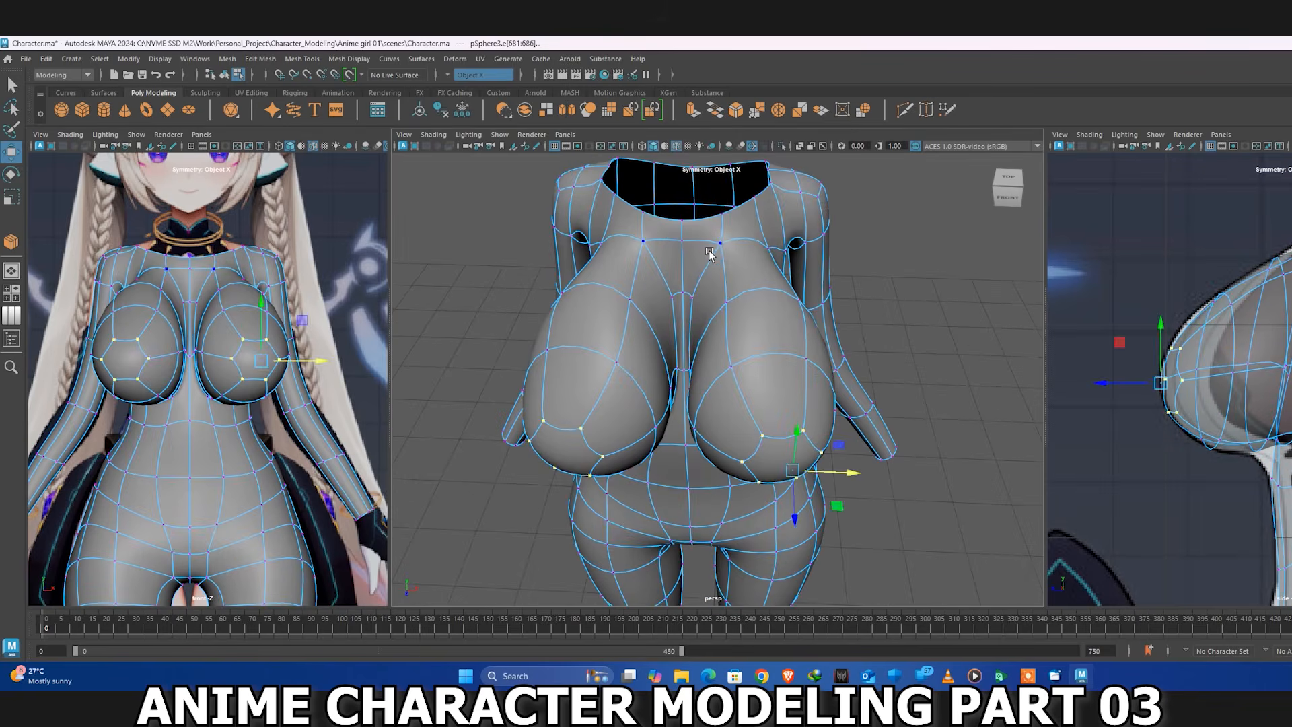
left_click(716, 248)
left_click_drag(758, 233, 703, 222)
key("ctrl+z")
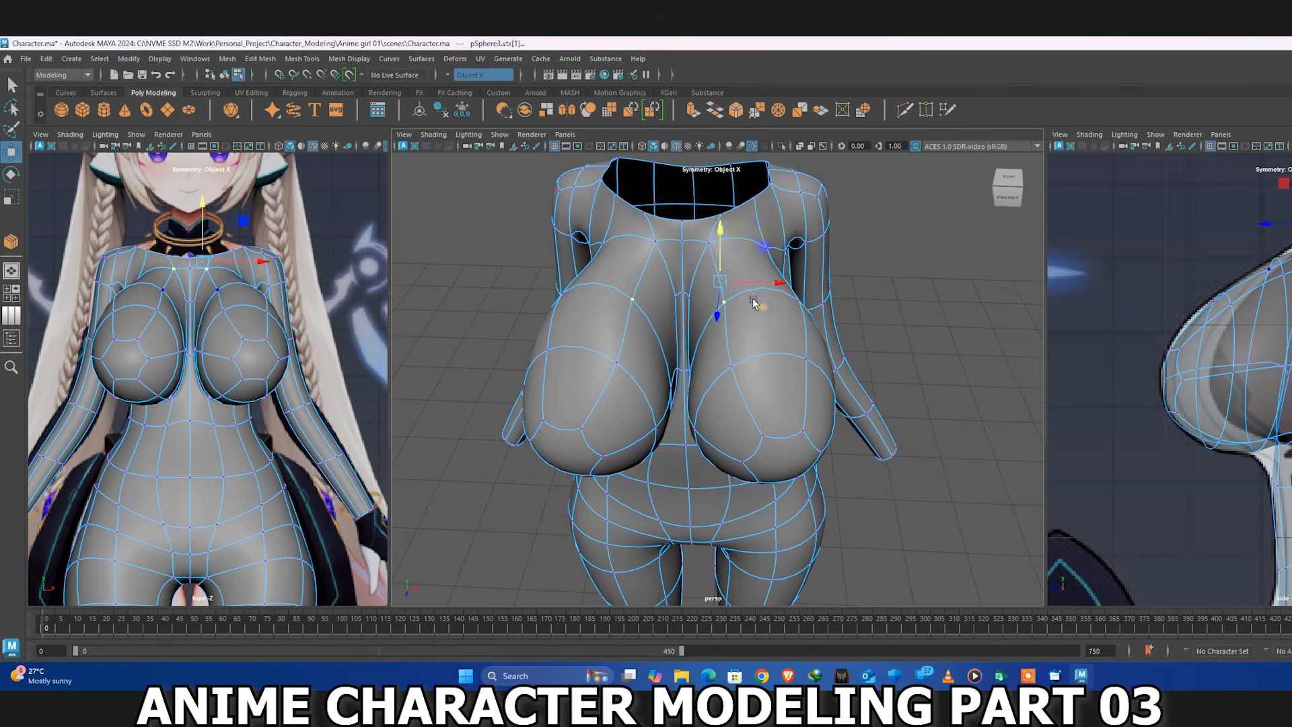
left_click_drag(753, 284, 739, 283)
left_click_drag(858, 305, 772, 309, "alt")
Shift the upper outer chest vertices near the armpits slightly outward
left_click(747, 241)
left_click_drag(799, 239, 816, 241)
left_click_drag(747, 237, 707, 246, "alt")
left_click(812, 224)
Reshape the underside vertices of both chest forms to match the lower curve in the side reference
left_click_drag(660, 337, 626, 319, "alt")
right_click_drag(650, 303, 650, 272)
double_click(667, 296)
double_click(621, 304)
right_click(1262, 319)
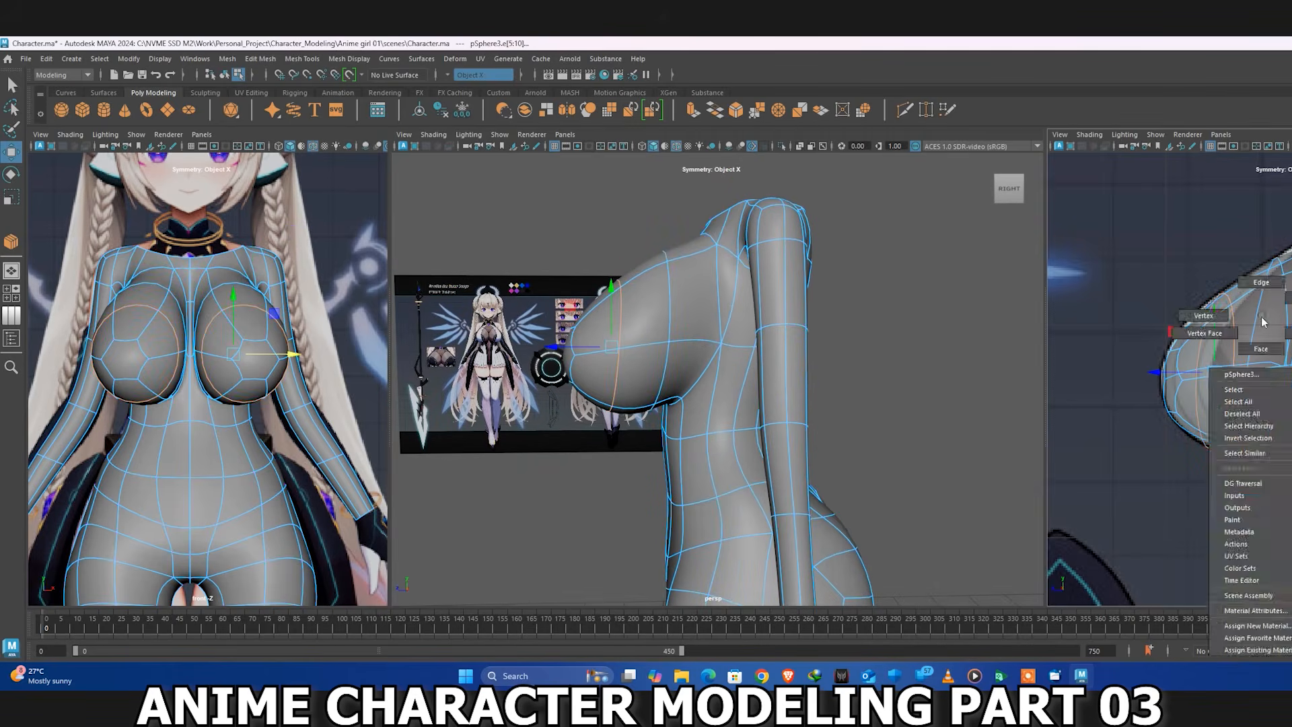
right_click_drag(1266, 329, 1210, 330)
left_click_drag(1242, 454, 1289, 431)
left_click_drag(1215, 447, 1195, 447)
mouse_move(1252, 405)
left_mouse_down()
mouse_move(1194, 451)
mouse_move(1253, 415)
left_mouse_up()
left_click(1282, 443)
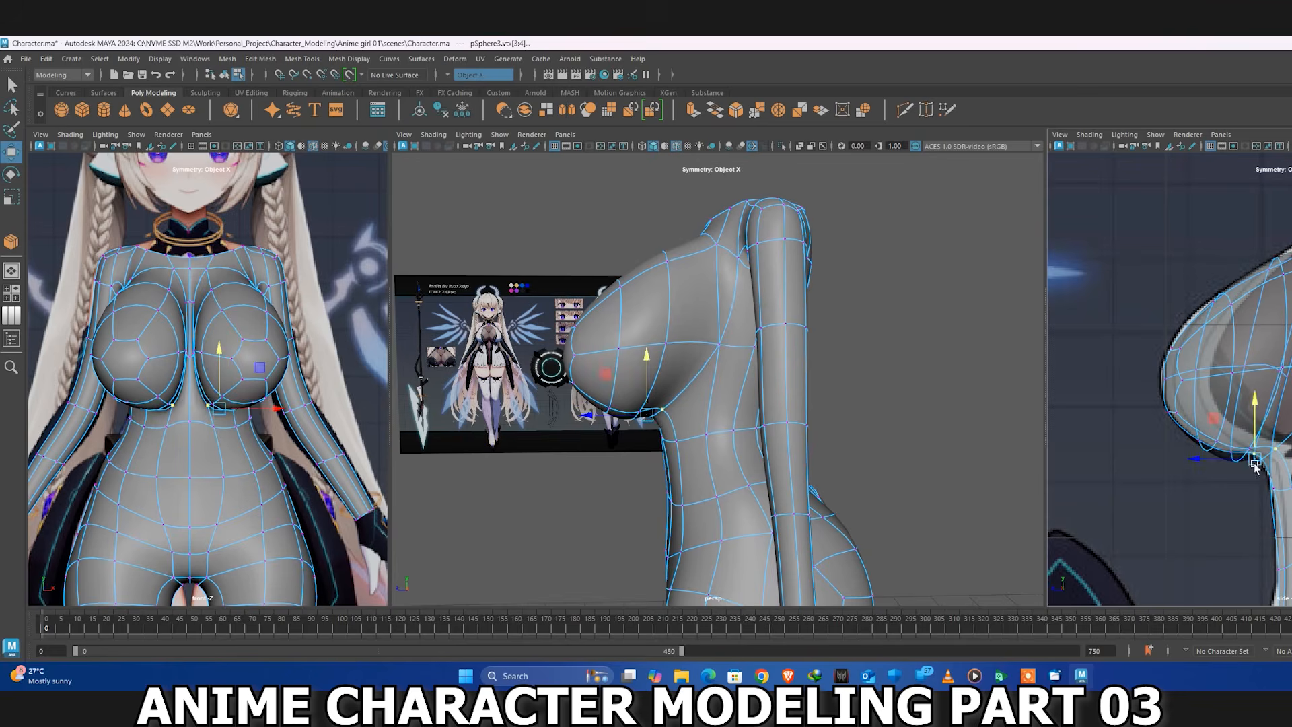
left_click(1200, 433)
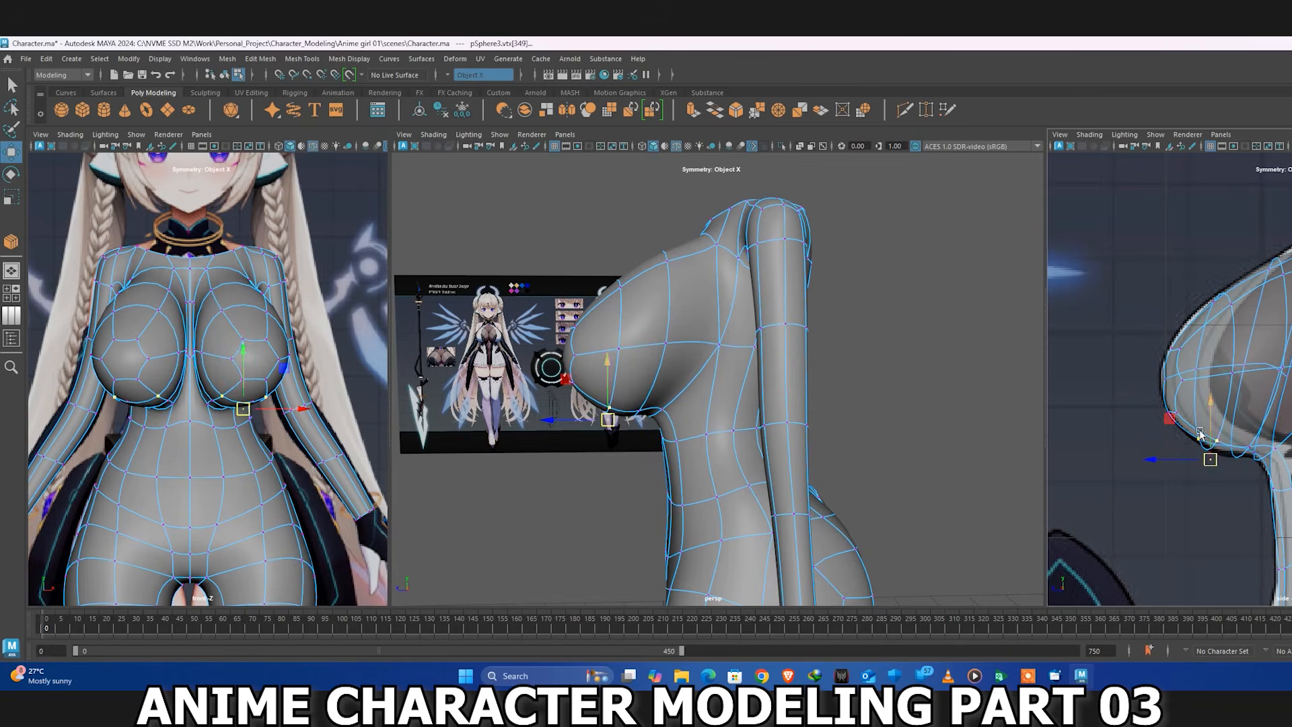
left_click_drag(1155, 385, 1188, 367)
Move the outer chest vertices below the armpits slightly inward on both sides
left_click_drag(653, 348, 813, 358, "alt")
left_click(817, 310)
left_click_drag(858, 298, 846, 296)
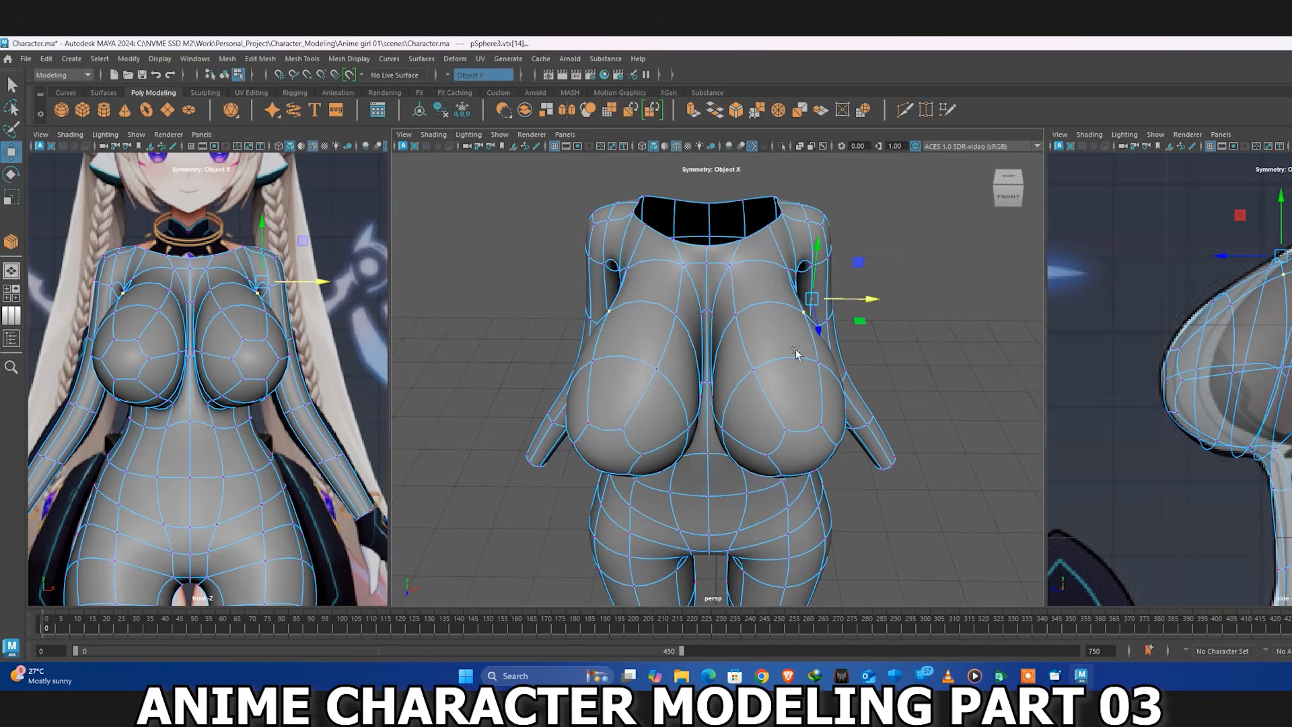
Try to move the inner chest vertices along the cleavage from a raised view
left_click(723, 428)
left_click(706, 466)
left_click_drag(794, 442, 799, 376, "alt")
scroll(799, 376, "up", 3)
key("1")
left_click(841, 354)
left_click_drag(837, 319, 842, 352)
left_click_drag(872, 379, 862, 391)
key("ctrl+z")
key("ctrl+z")
Adjust the lower inner vertices between the two chest forms symmetrically
left_click(798, 385)
left_click(720, 374)
left_click_drag(749, 372, 788, 501)
key("3")
left_click(725, 373)
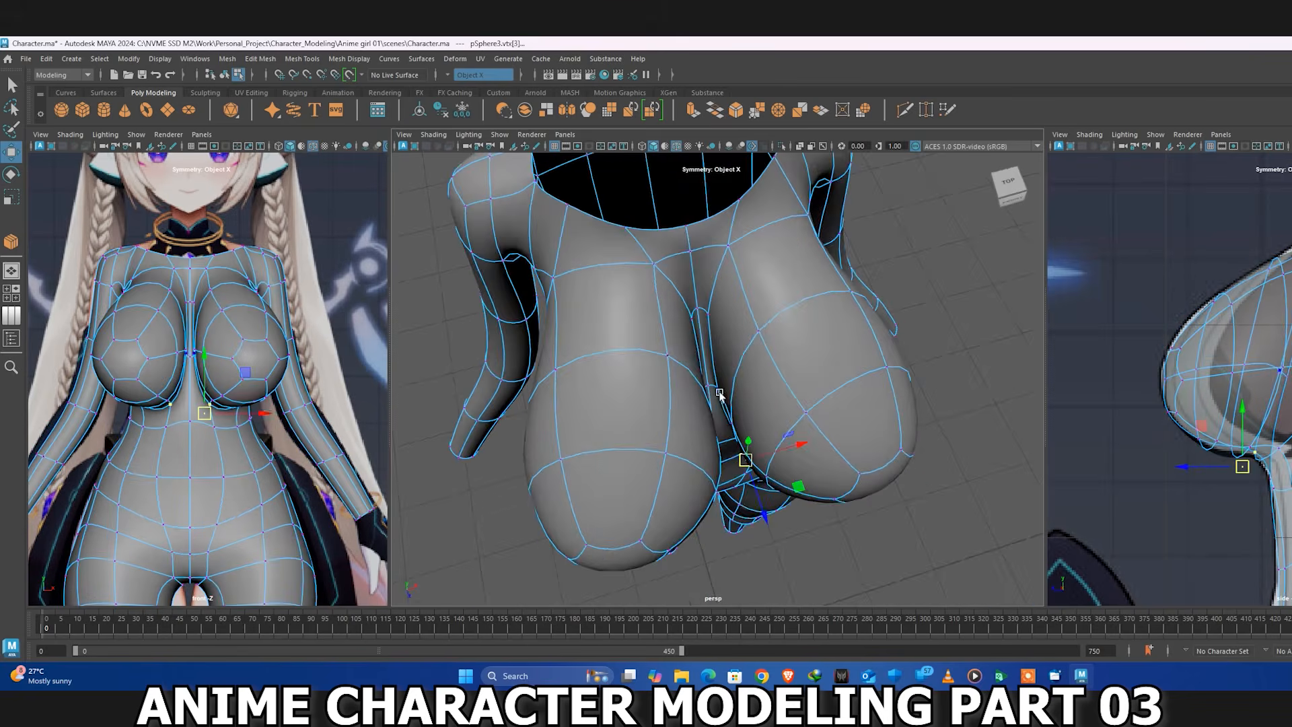
left_click(719, 392)
left_click_drag(719, 392, 597, 297, "alt")
Reposition the outer chest vertices below the armpit to follow the side reference
scroll(673, 323, "down", 5)
left_click_drag(774, 336, 698, 329, "alt")
left_click_drag(1181, 280, 1196, 302)
left_click(1237, 307, "shift")
left_click_drag(798, 365, 801, 411, "alt")
left_click(740, 406)
mouse_move(801, 411)
left_mouse_down("alt")
mouse_move(773, 376)
mouse_move(803, 388)
left_mouse_up("alt")
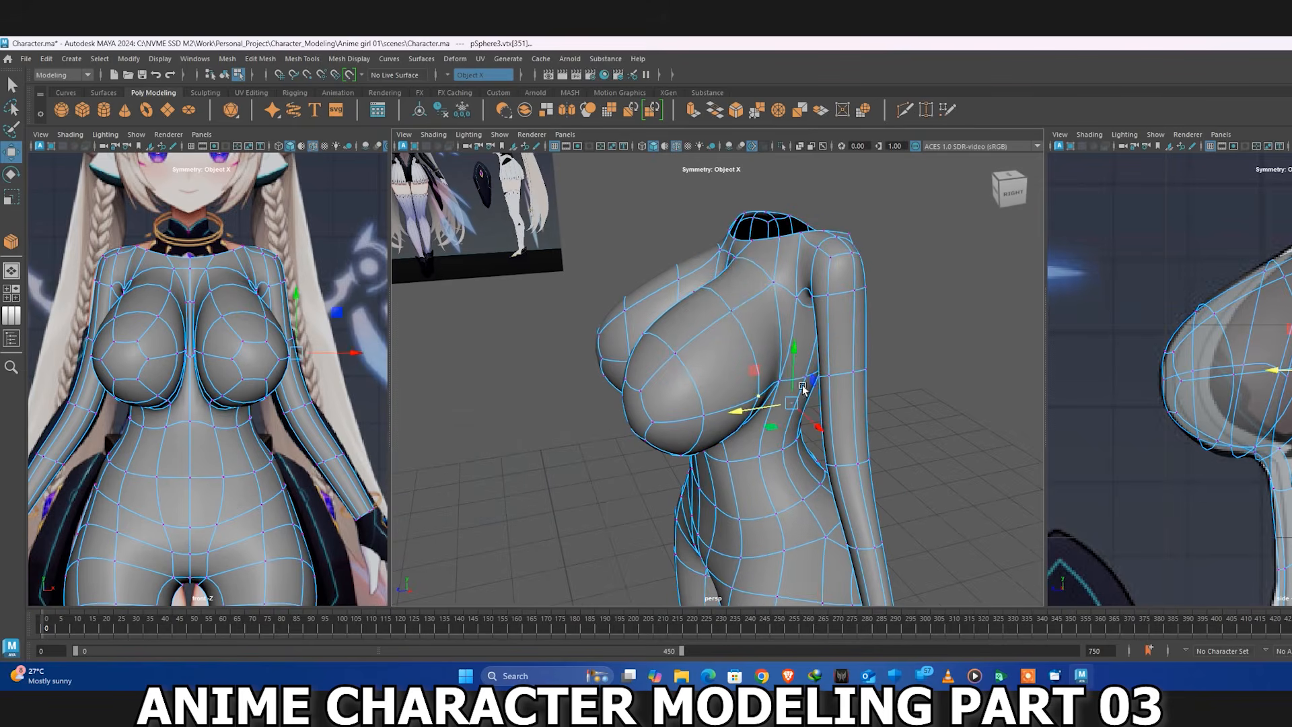
Reshape the vertices from the upper chest down to the outer underside for a smoother side contour
left_click(700, 292, "shift")
left_click_drag(694, 288, 684, 288)
mouse_move(719, 246)
left_mouse_down()
mouse_move(726, 236)
mouse_move(740, 260)
left_mouse_up()
left_click(773, 367)
left_click_drag(772, 367, 798, 403, "alt")
left_click(803, 344)
left_click_drag(839, 343, 872, 399)
left_click_drag(812, 445, 767, 494)
left_click(731, 411)
left_click_drag(718, 438, 733, 428)
left_click_drag(733, 424, 868, 333, "alt")
left_click(816, 382)
Adjust the inner underside vertices where both chest forms meet the torso
scroll(675, 306, "up", 3)
left_click_drag(675, 300, 718, 328, "alt")
left_click(672, 343)
left_click_drag(718, 336, 712, 362, "alt")
left_click(676, 360)
left_click_drag(714, 407, 705, 356, "alt")
left_click(697, 445)
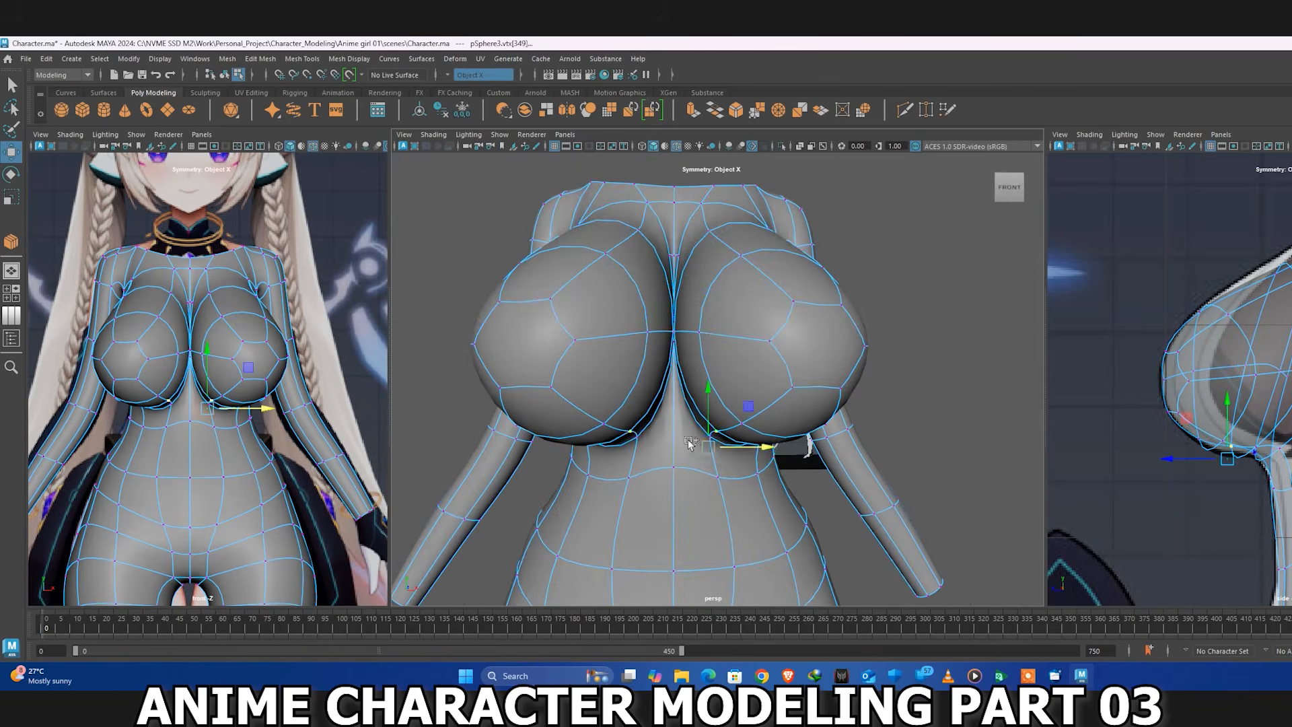
left_click_drag(698, 444, 702, 408, "alt")
middle_click_drag(701, 408, 741, 370, "alt")
Refine the topology between the inner chest vertices and check it in smooth preview
scroll(738, 368, "up", 3)
key("1")
left_click_drag(737, 368, 743, 291, "alt")
right_click_drag(741, 326, 693, 326, "shift")
left_click(768, 323)
left_click(729, 323)
key("w")
key("3")
left_click_drag(733, 324, 760, 357, "alt")
left_click(727, 335)
Select the edges around the chest and slide them along the surface to even out their spacing
double_click(742, 357)
left_click_drag(855, 370, 800, 296, "alt")
scroll(790, 353, "down", 3)
left_click(794, 351)
left_click(837, 325, "shift")
right_click_drag(799, 291, 797, 350, "shift")
middle_click_drag(805, 352, 894, 369)
scroll(808, 356, "down", 4)
left_click_drag(713, 350, 796, 355, "alt")
middle_click_drag(794, 372, 798, 368)
left_click_drag(797, 368, 787, 334, "alt")
right_click_drag(788, 299, 737, 299)
key("w")
left_click_drag(808, 313, 831, 328, "alt")
left_click_drag(818, 337, 837, 344, "alt")
Turn off symmetry and select the border edge loop of the open neckline
right_click_drag(787, 303, 833, 277)
left_click(760, 179)
left_click(676, 146)
left_click_drag(677, 303, 852, 356, "alt")
left_click(798, 336)
right_click_drag(741, 253, 741, 219)
double_click(760, 214)
Extrude the neckline border upward to the collar and narrow it to match the front reference
left_click_drag(316, 247, 333, 339, "alt")
scroll(332, 339, "up", 2)
left_click_drag(206, 274, 205, 255, "shift")
key("r")
left_click_drag(259, 313, 193, 282)
key("w")
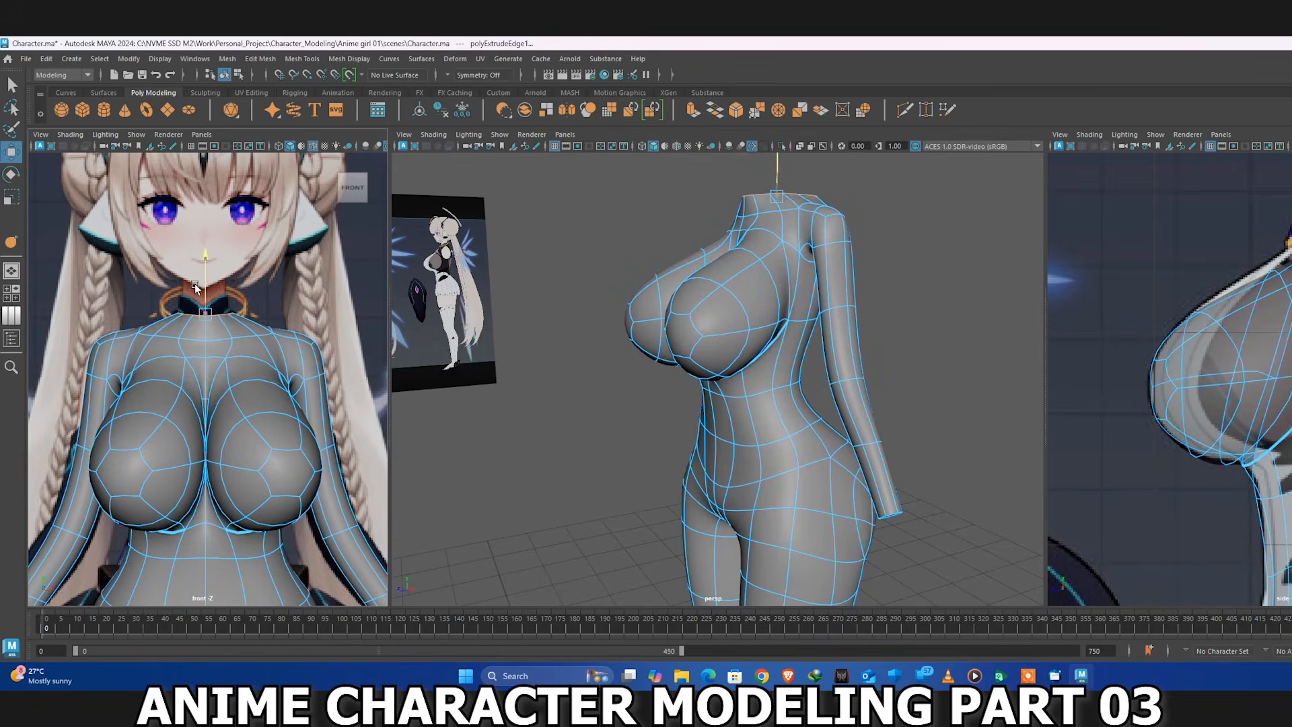
Fit the extruded neck-base ring to the neck in the side reference
middle_click_drag(628, 350, 620, 390, "alt")
middle_click_drag(1191, 316, 1109, 458, "alt")
key("r")
left_click_drag(1244, 329, 1265, 333)
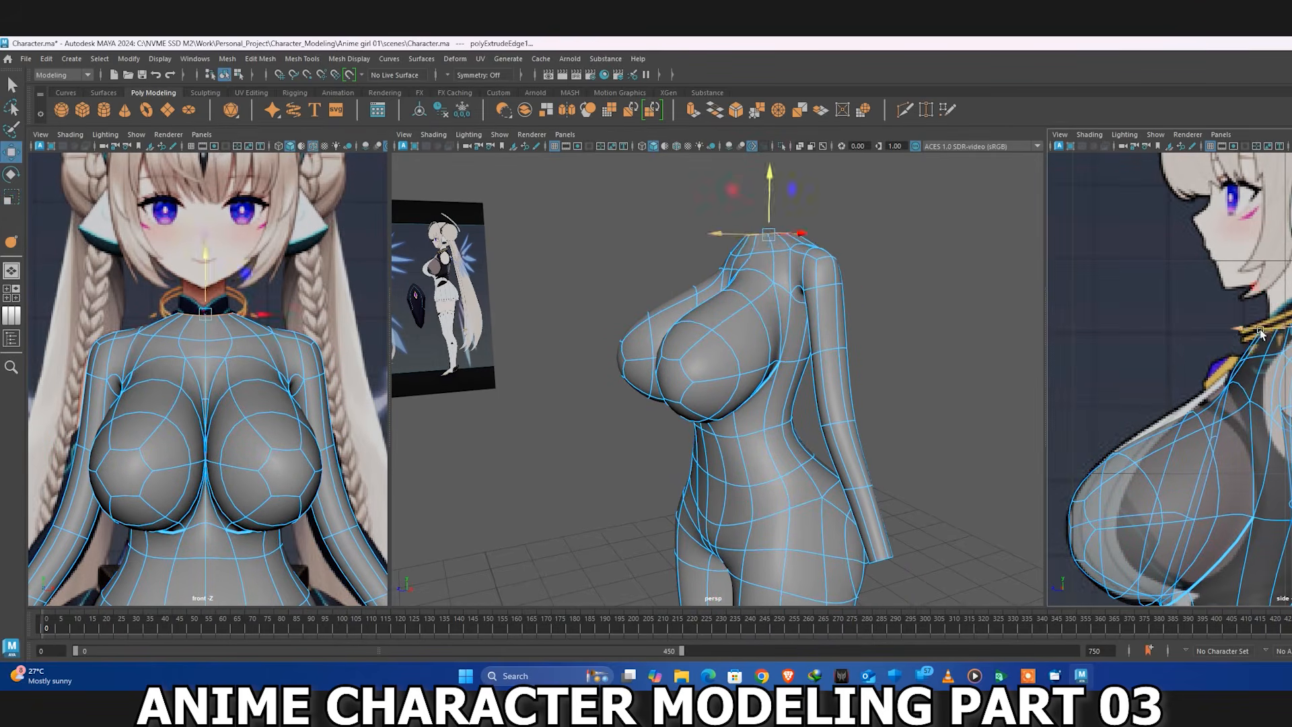
Extrude the neck upward to the chin and fit its top ring to the front and side references
left_click_drag(773, 214, 767, 167, "shift")
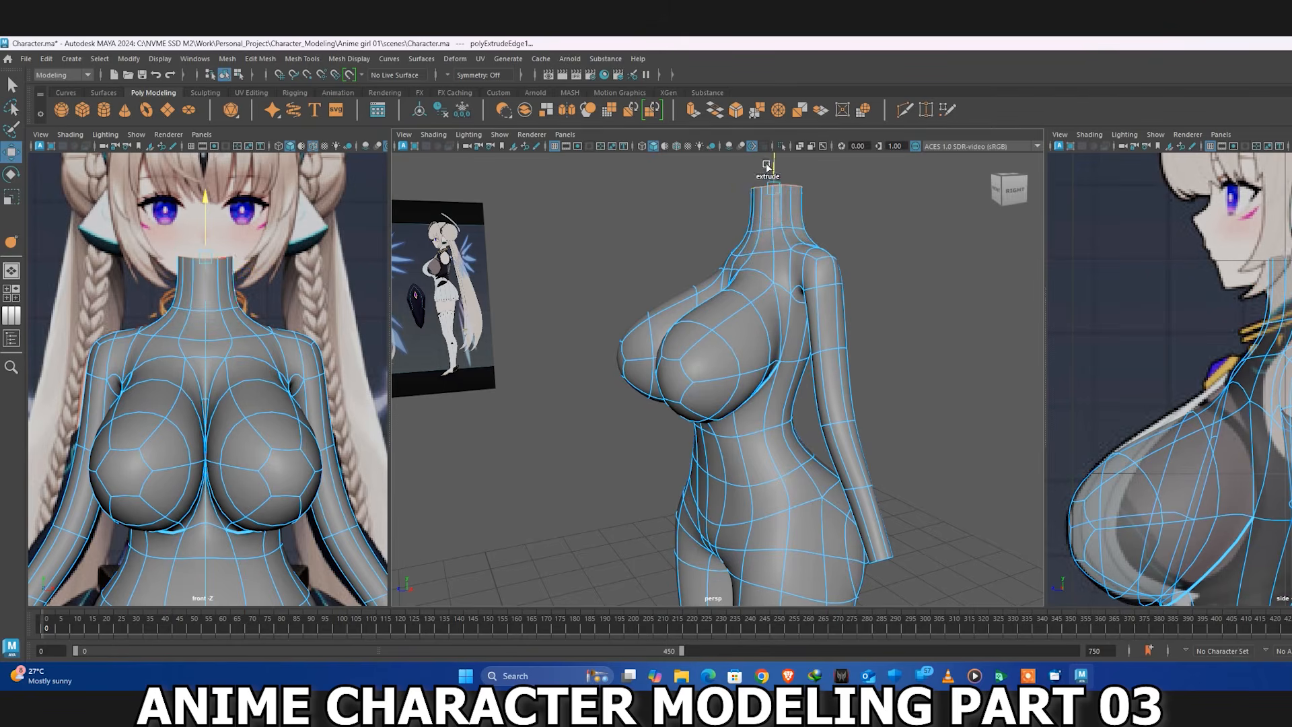
key("r")
left_click_drag(206, 258, 200, 260)
key("w")
left_click_drag(1248, 261, 1243, 263)
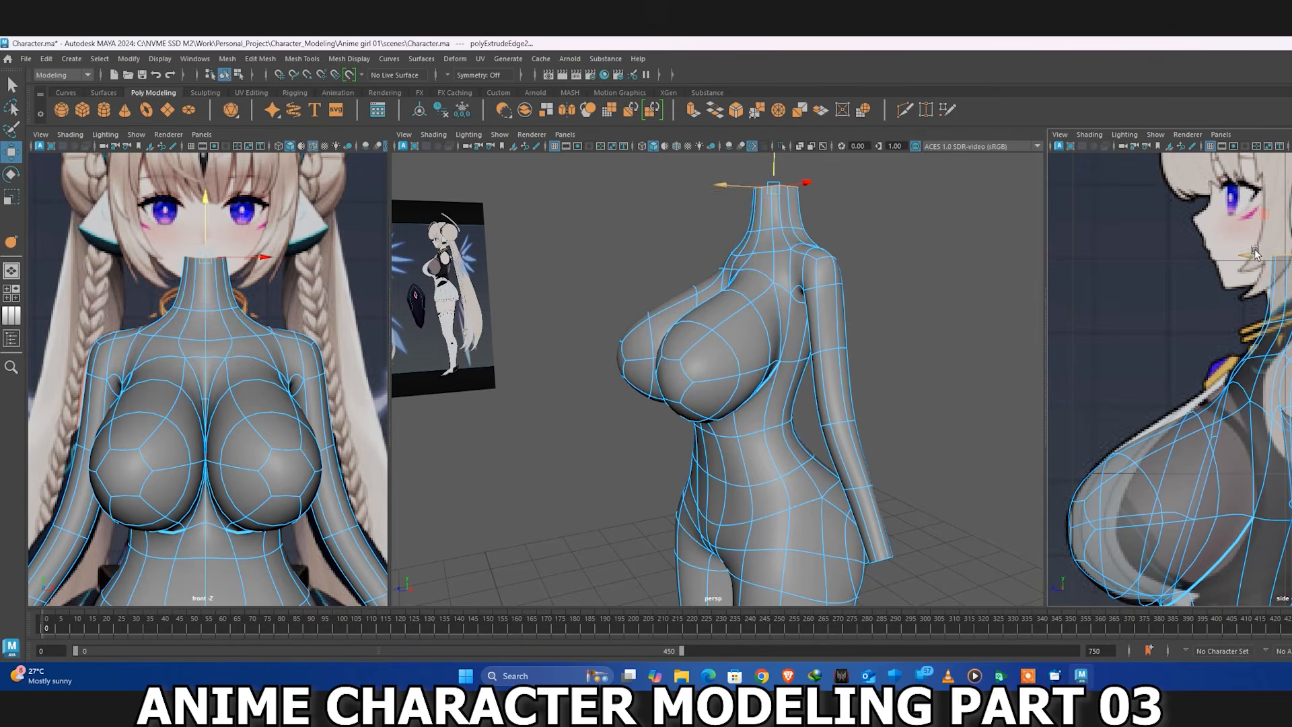
left_click_drag(1291, 202, 1291, 211)
Rotate and move the lower neck edge loop to follow the neck's tilt in the side reference
double_click(1279, 309)
key("e")
left_click_drag(1235, 304, 1238, 323)
key("w")
left_click_drag(1291, 253, 1290, 250)
key("e")
left_click_drag(1251, 327, 1253, 339)
key("w")
scroll(1245, 357, "up", 4)
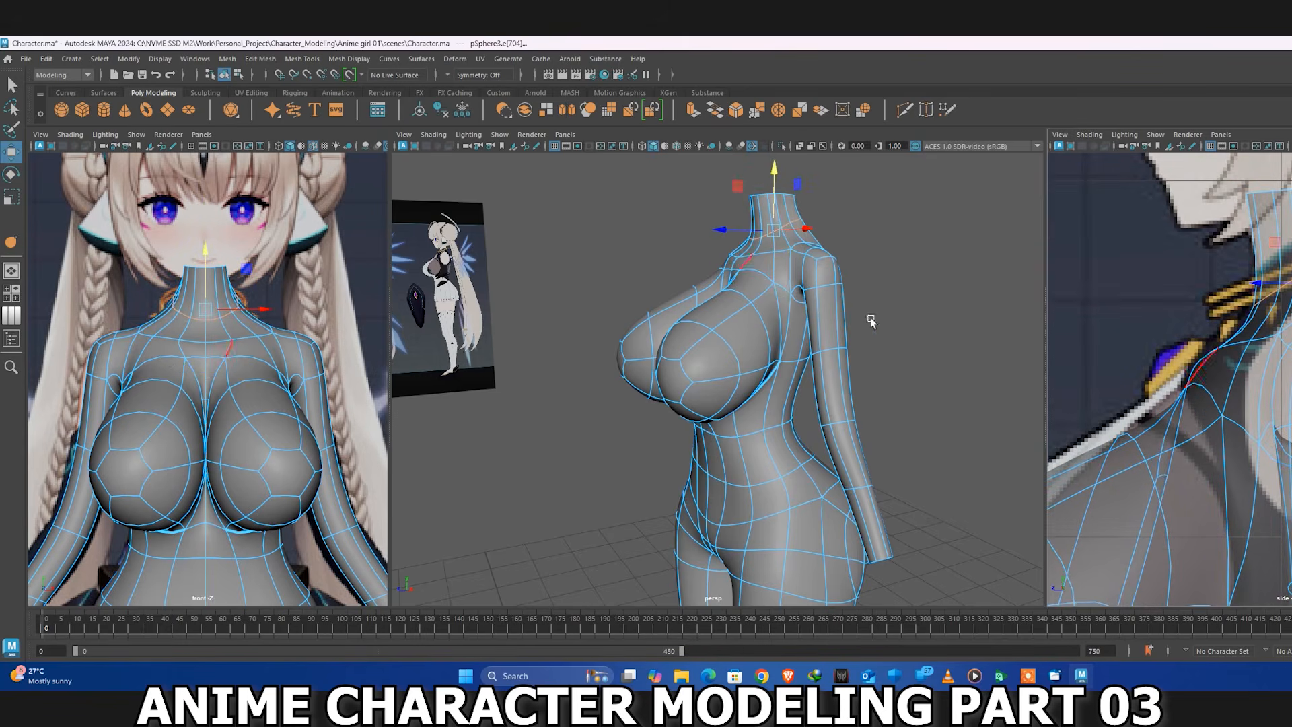
Try to move the front collar vertices toward the neckline in the side reference
left_click_drag(871, 320, 807, 377, "alt")
scroll(782, 381, "up", 6)
key("F9")
left_click(804, 281)
left_click(771, 264, "shift")
left_click(860, 284, "shift")
left_click_drag(1143, 355, 1216, 361)
key("ctrl+z")
key("1")
key("3")
left_click_drag(1231, 303, 1232, 292)
left_click_drag(1203, 383, 1227, 363)
key("1")
key("3")
key("ctrl+z")
key("ctrl+z")
left_click(1224, 411)
key("ctrl+z")
Turn on Object X symmetry and align the neck loop and front collar vertices with the side reference
left_click_drag(1233, 425, 1229, 351)
left_click(471, 75)
scroll(1272, 367, "down", 5)
scroll(1275, 357, "up", 4)
key("F10")
double_click(1278, 307)
key("r")
key("w")
left_click_drag(1255, 298, 1237, 355)
key("F9")
left_click_drag(1241, 349, 1230, 358)
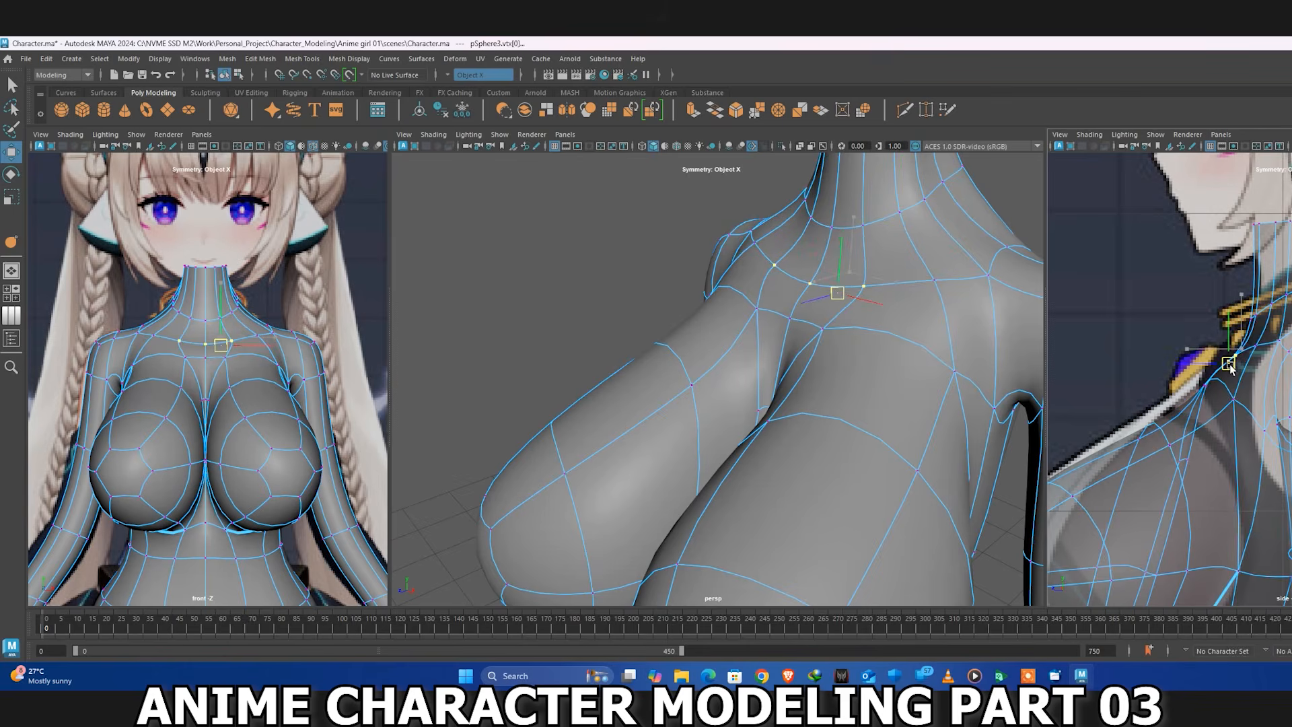
Adjust the vertices around the neck base and shoulders symmetrically to smooth the transition
scroll(871, 293, "down", 5)
left_click_drag(870, 292, 800, 292, "alt")
left_click_drag(818, 246, 818, 405)
scroll(834, 343, "up", 4)
left_click_drag(818, 405, 693, 259, "alt")
left_click(727, 428)
left_click_drag(785, 421, 798, 377, "alt")
left_click_drag(706, 312, 695, 305)
left_click_drag(746, 404, 840, 301, "alt")
left_click(708, 381)
Select the edge loop around the lower neck
left_click_drag(704, 261, 736, 285, "alt")
right_click_drag(736, 286, 735, 251)
double_click(726, 265)
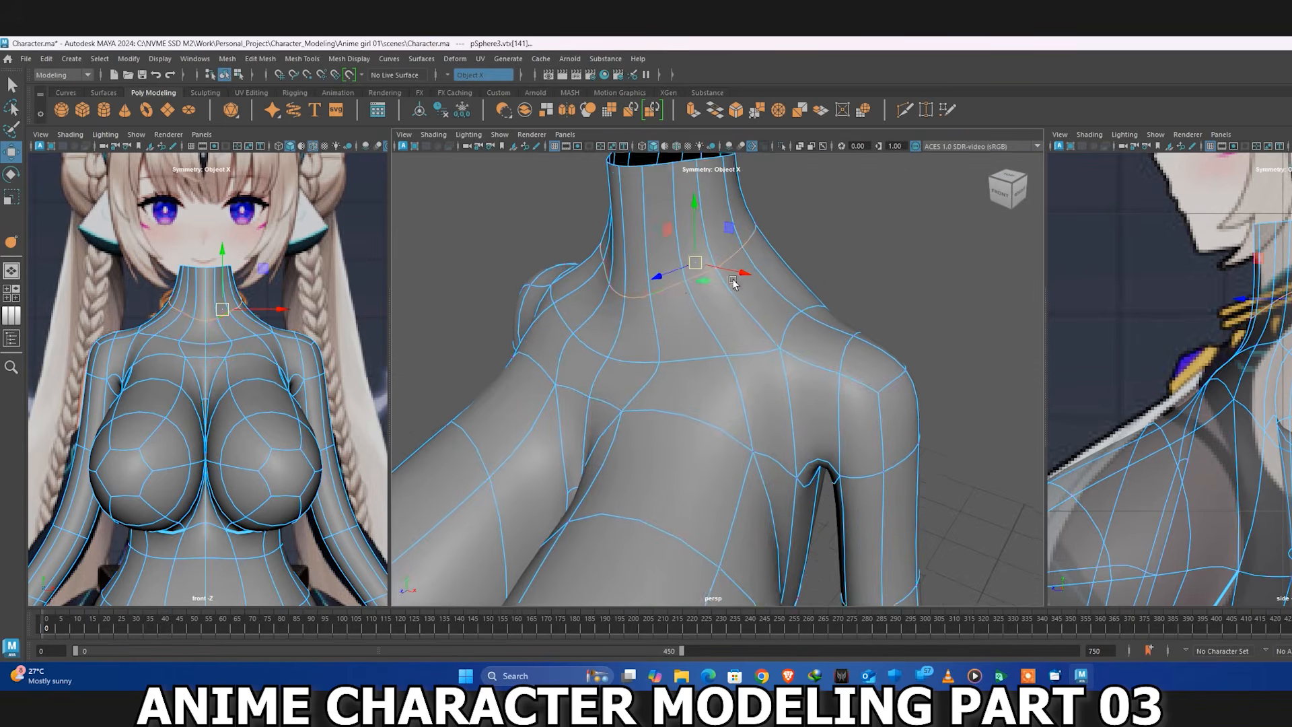
left_click_drag(733, 282, 684, 315, "alt")
left_click(819, 113)
left_click_drag(801, 237, 739, 249, "alt")
left_click(841, 113)
left_click_drag(816, 219, 686, 264, "alt")
Select the symmetric edges running from the neck base over the shoulders and adjust their spacing by scaling them
left_click(698, 229)
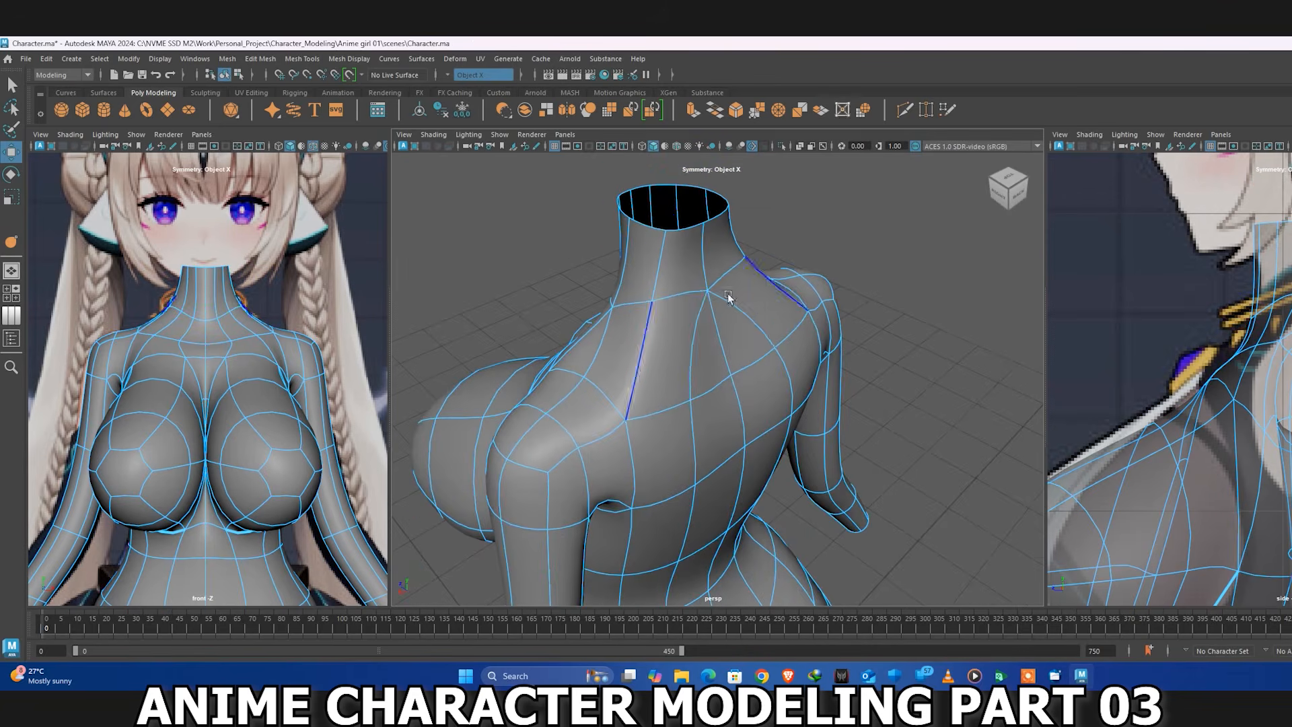
left_click_drag(753, 271, 969, 270, "alt")
left_click(771, 305)
left_click_drag(814, 331, 667, 366, "alt")
left_click(784, 343)
left_click_drag(757, 360, 706, 350, "alt")
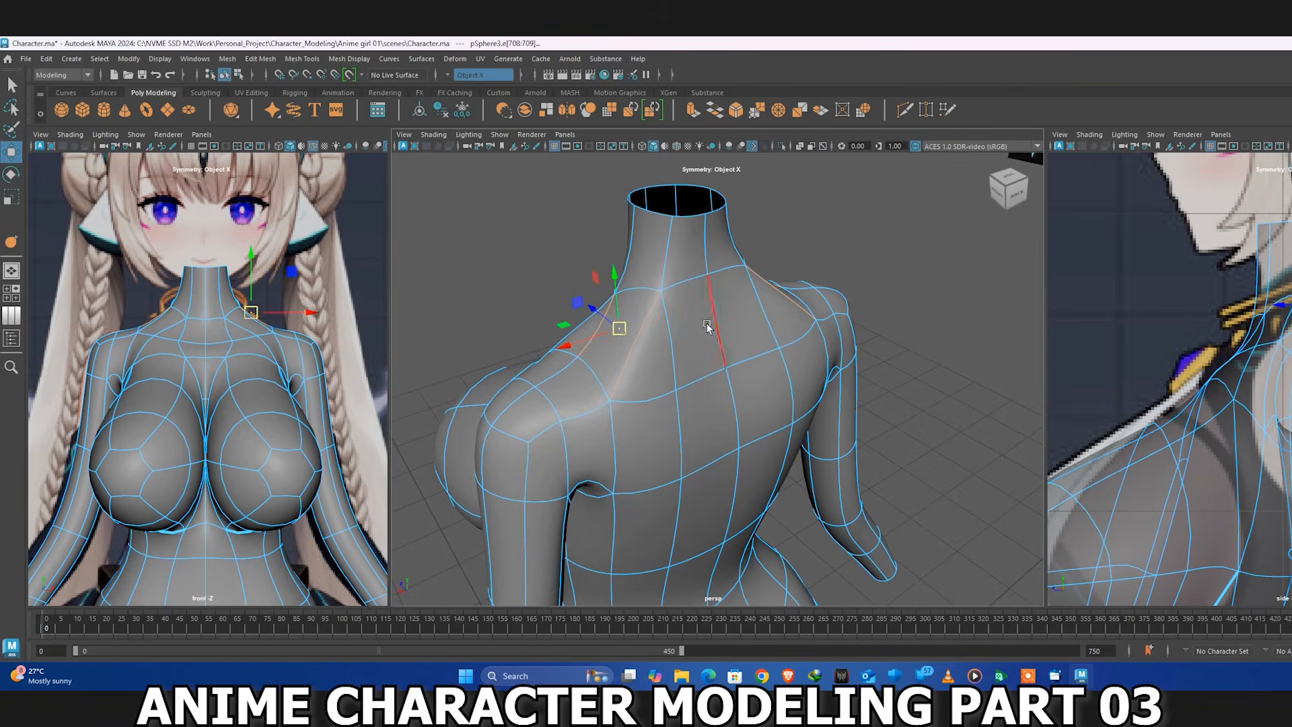
right_click_drag(708, 327, 709, 461, "shift")
key("r")
left_click_drag(650, 345, 732, 361)
left_click(752, 358)
Rework the edges at the front of the collar and raise the front collar edge below the neck
left_click(718, 362)
left_click(675, 358, "shift")
right_click_drag(678, 357, 676, 568, "shift")
key("w")
left_click_drag(687, 369, 689, 328)
scroll(682, 385, "up", 3)
left_click(681, 406)
left_click_drag(680, 378, 681, 365)
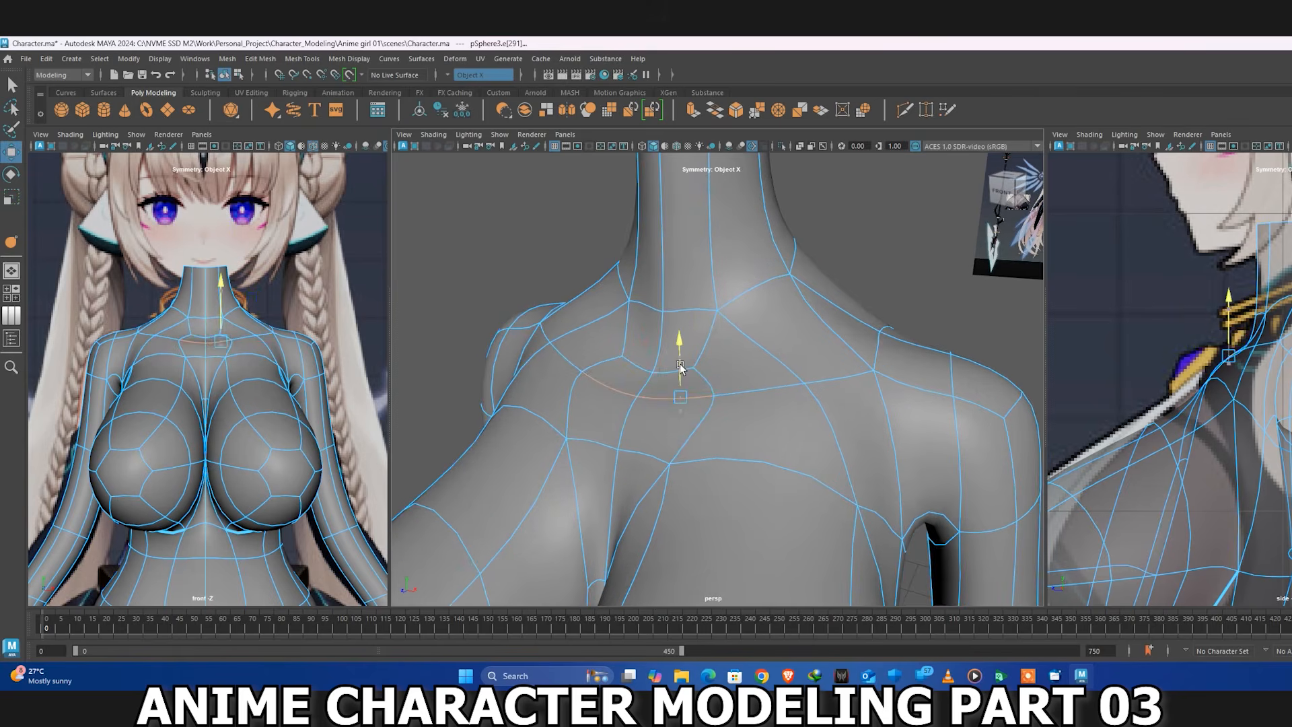
Cut a symmetric vertical edge from the neck-base loop to the neck's open rim with Multi-Cut on the unsmoothed mesh
left_click_drag(827, 384, 745, 357, "alt")
middle_click_drag(679, 299, 693, 323, "alt")
left_click_drag(694, 269, 695, 289, "alt")
scroll(680, 259, "up", 2)
key("1")
left_click(625, 201)
right_click_drag(626, 204, 569, 207, "shift")
left_click(689, 304)
left_click(697, 199)
Select the symmetric vertices at the sides of the neck base for moving and restore the smooth mesh preview
key("w")
right_click_drag(669, 313, 669, 246)
left_click(661, 351)
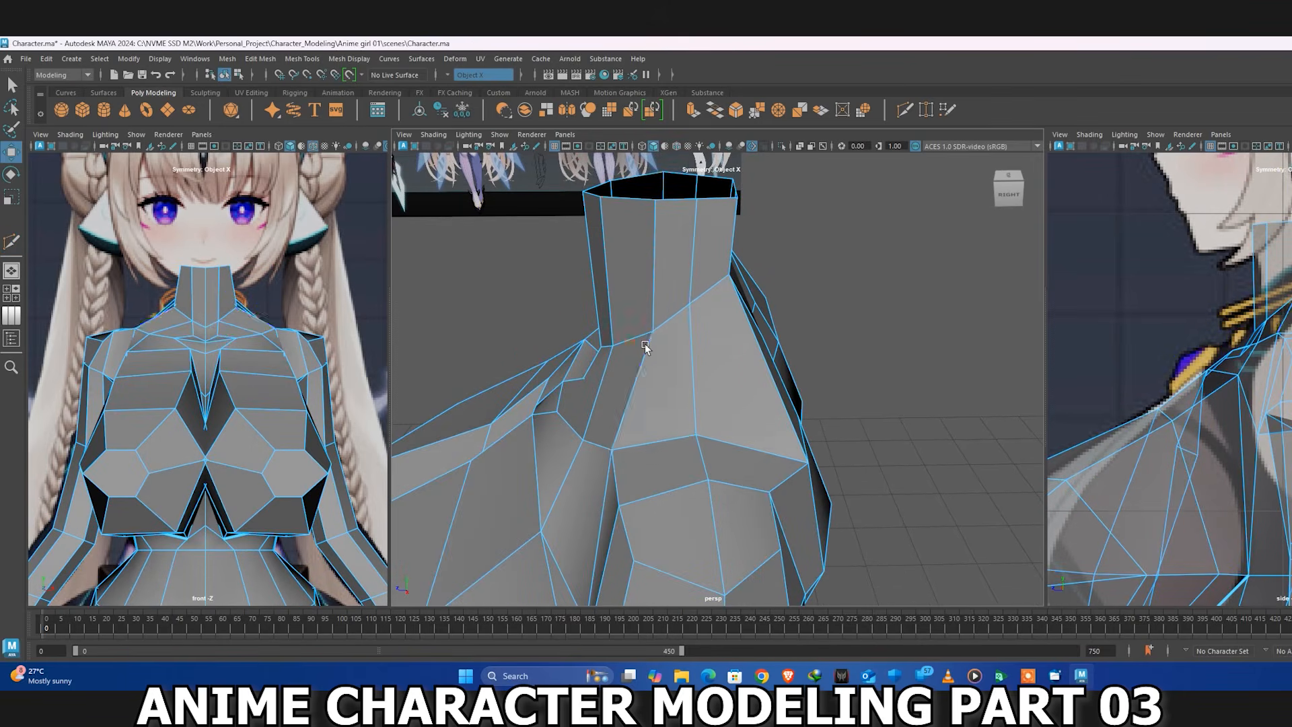
key("3")
left_click_drag(631, 268, 742, 403, "alt")
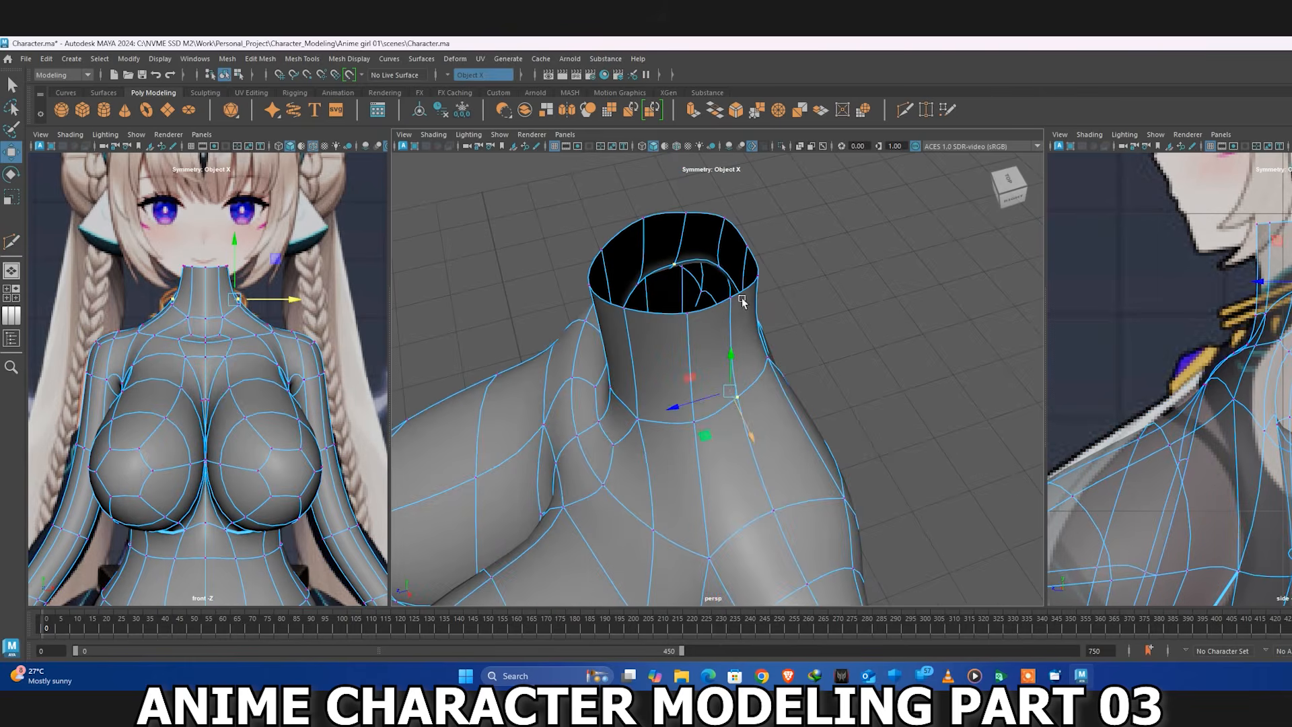